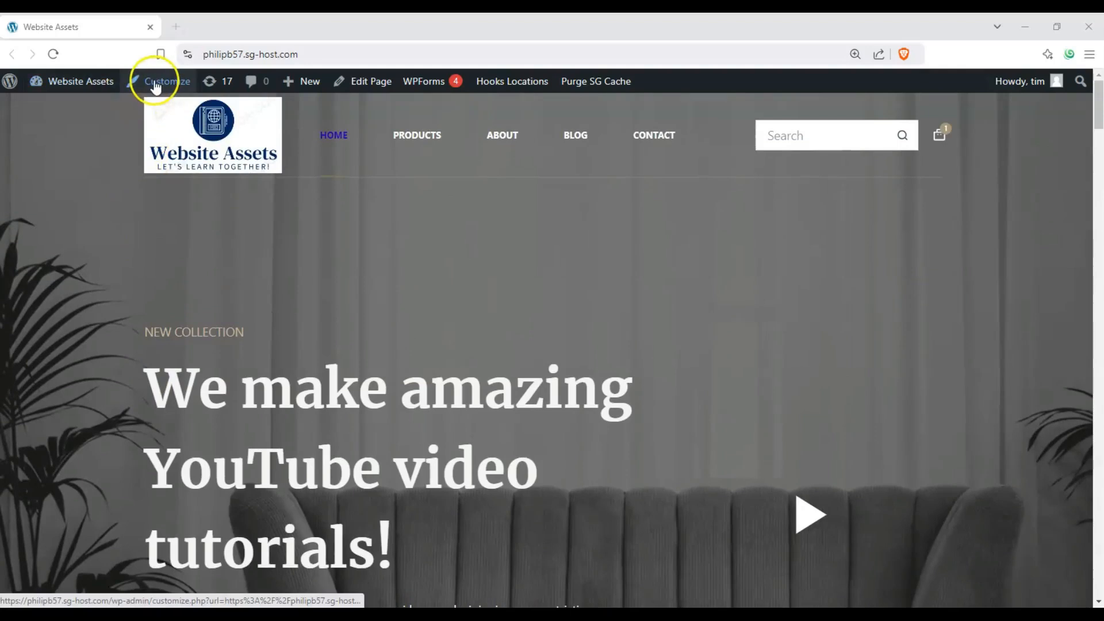
# - Open the site customizer in a new tab, make it the first tab, and set the preview to mobile
pyautogui.middleClick(164, 82)
pyautogui.moveTo(207, 19); pyautogui.dragTo(104, 19)
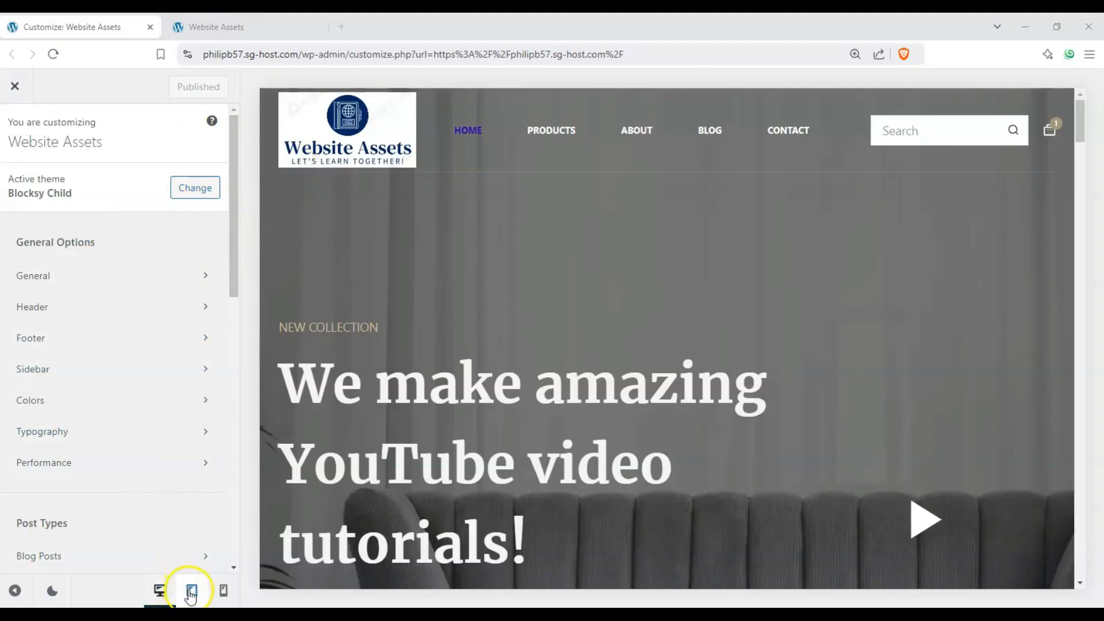
pyautogui.click(223, 592)
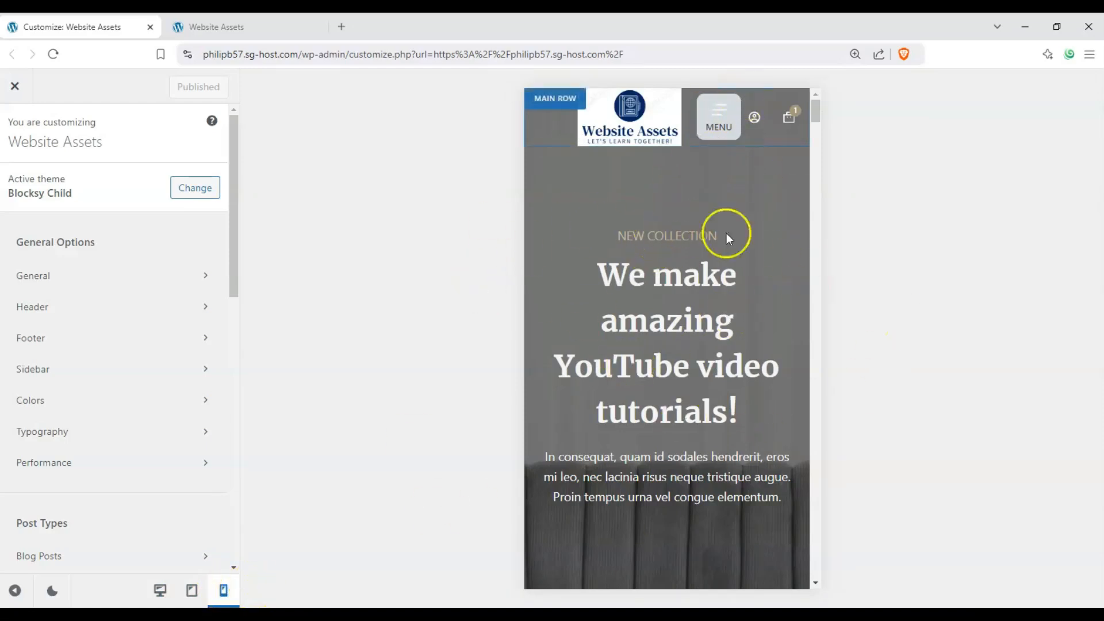
# - Open the off-canvas menu in the mobile preview and review its contents from the logo to the menu links
pyautogui.click(717, 113)
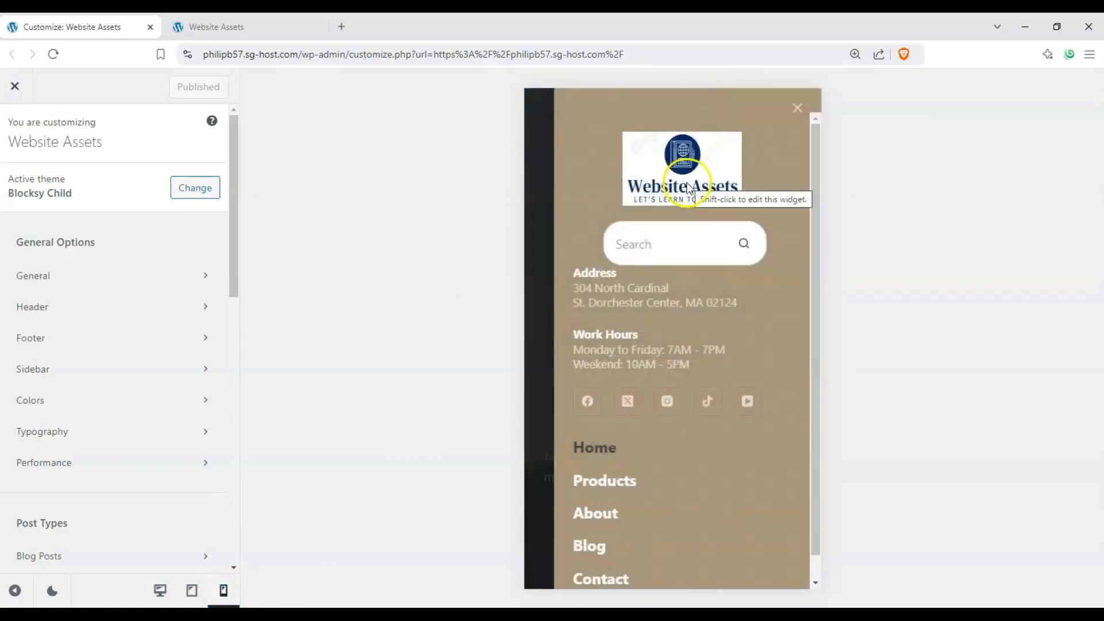
pyautogui.scroll(-1, 699, 208)
pyautogui.scroll(1, 663, 291)
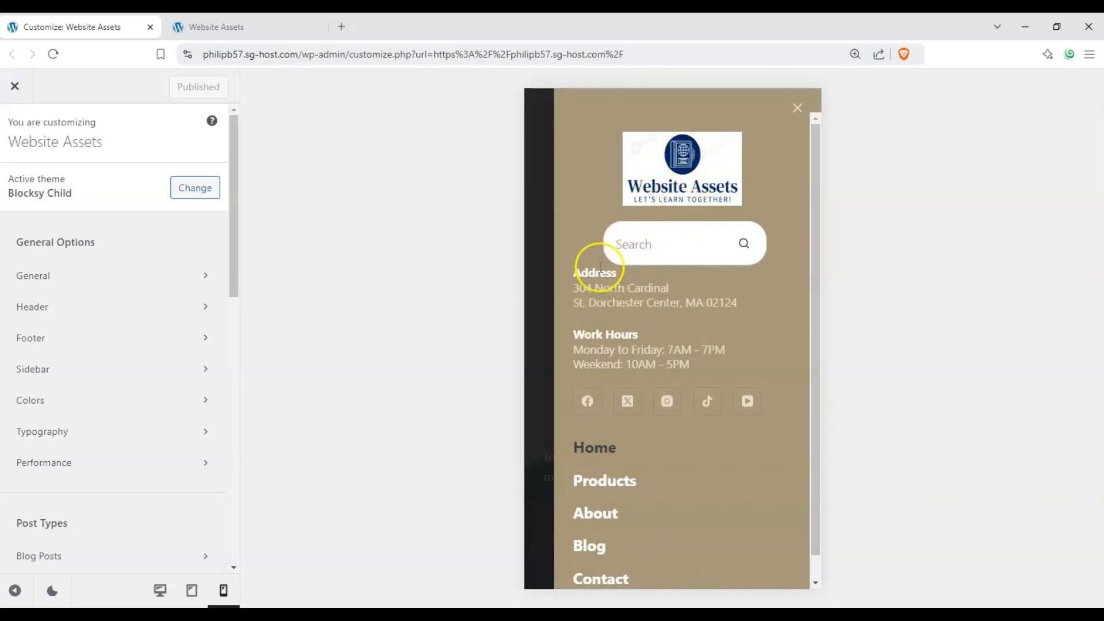
pyautogui.scroll(-1, 684, 414)
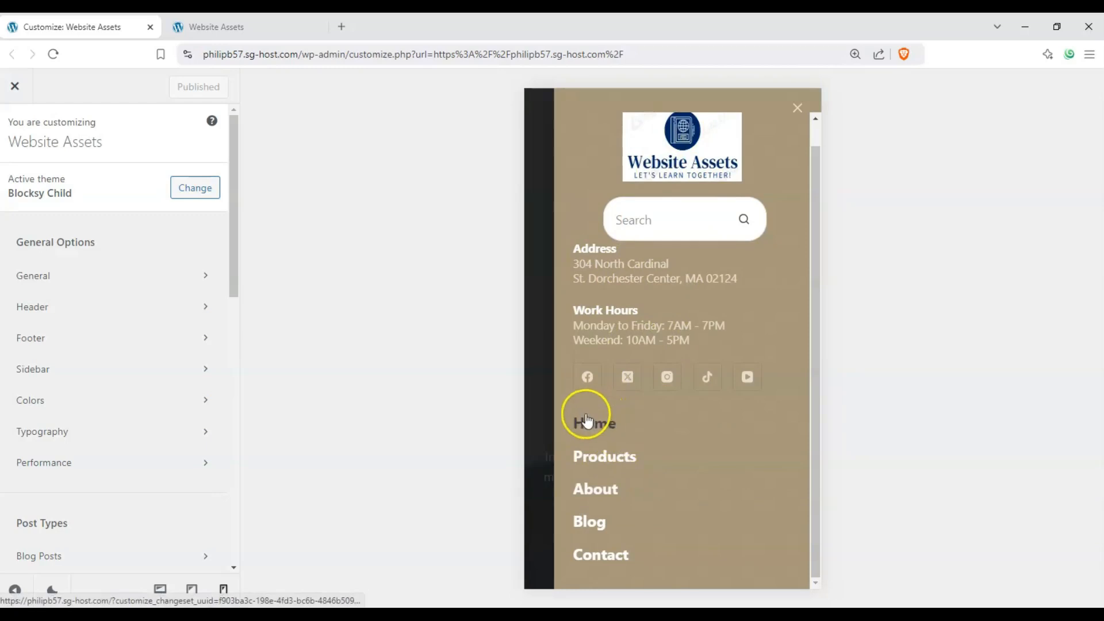
# - Open the header builder and add Mobile Menu 2 to the off-canvas area between Widget Area and Search Box
pyautogui.click(29, 307)
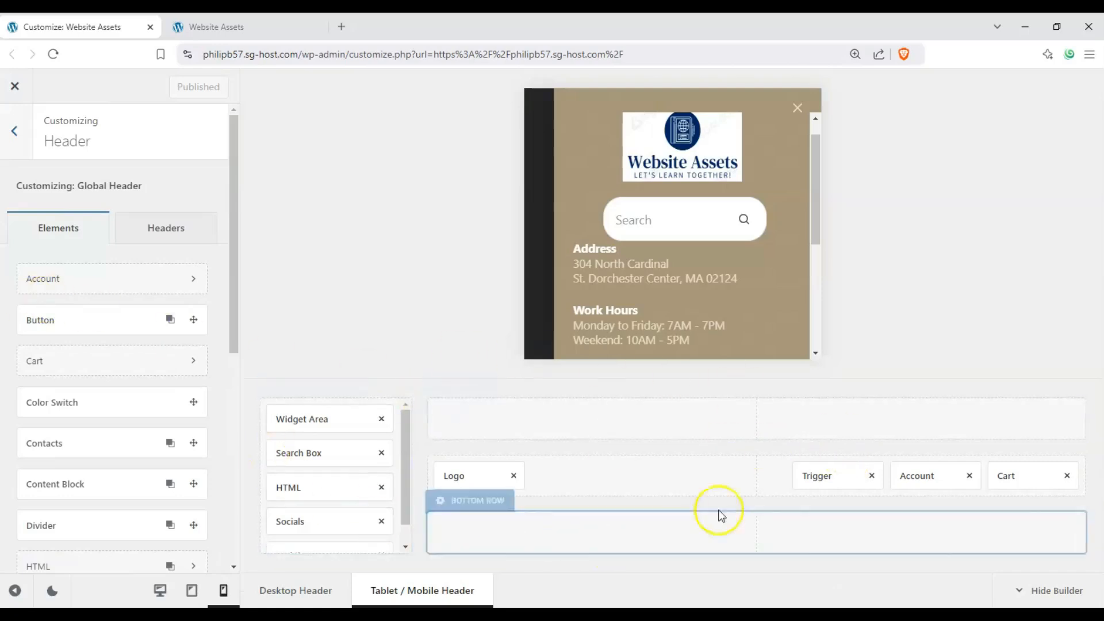
pyautogui.scroll(-1, 317, 429)
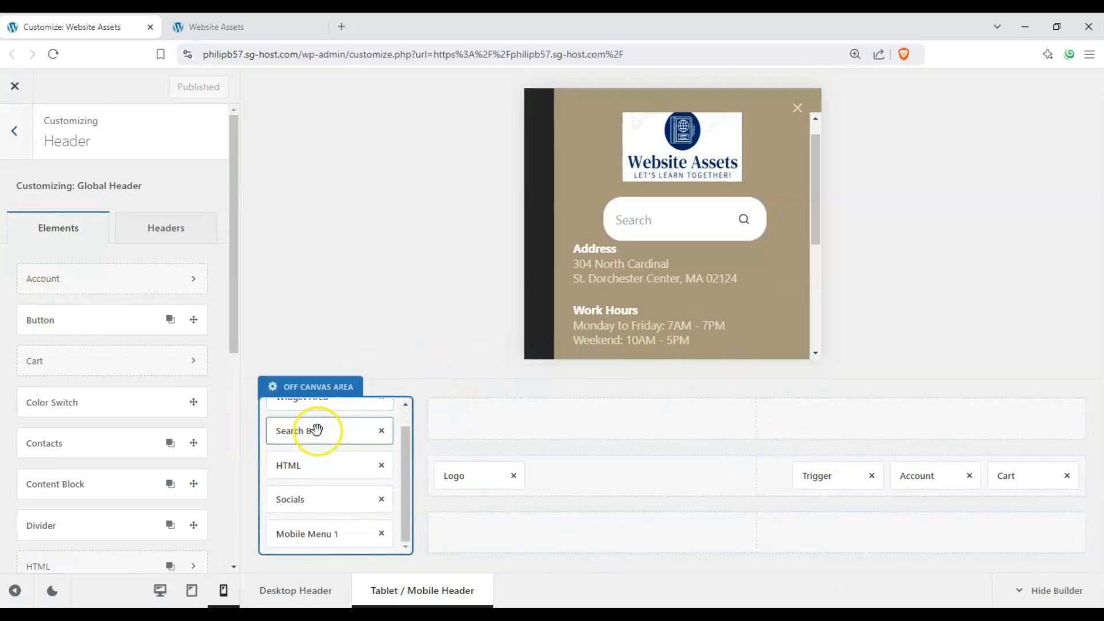
pyautogui.scroll(-6, 64, 374)
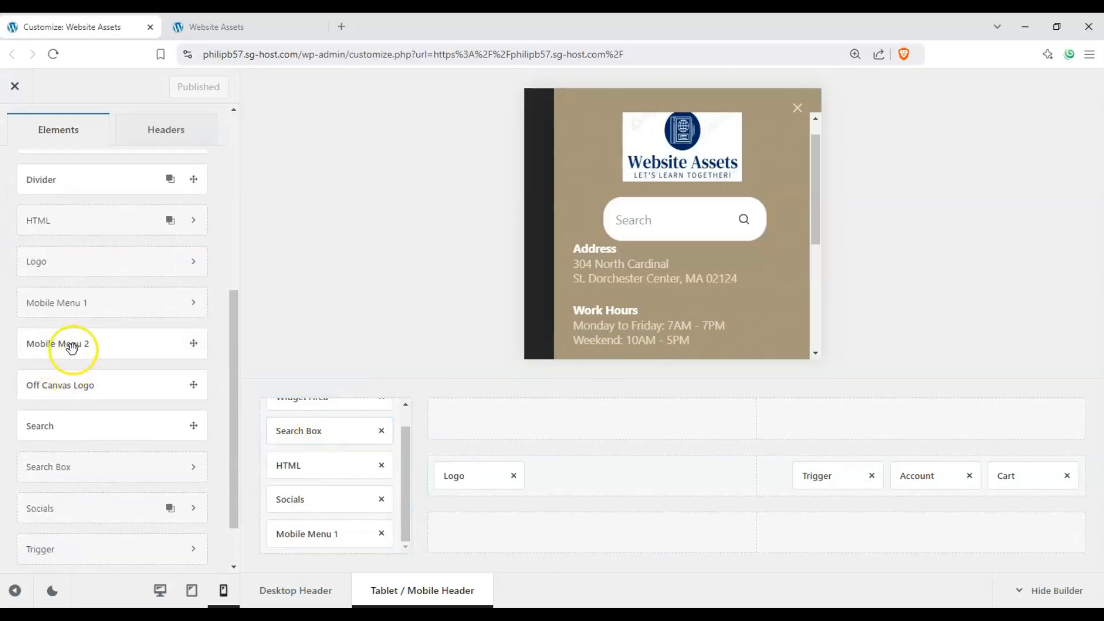
pyautogui.moveTo(90, 348); pyautogui.dragTo(348, 451)
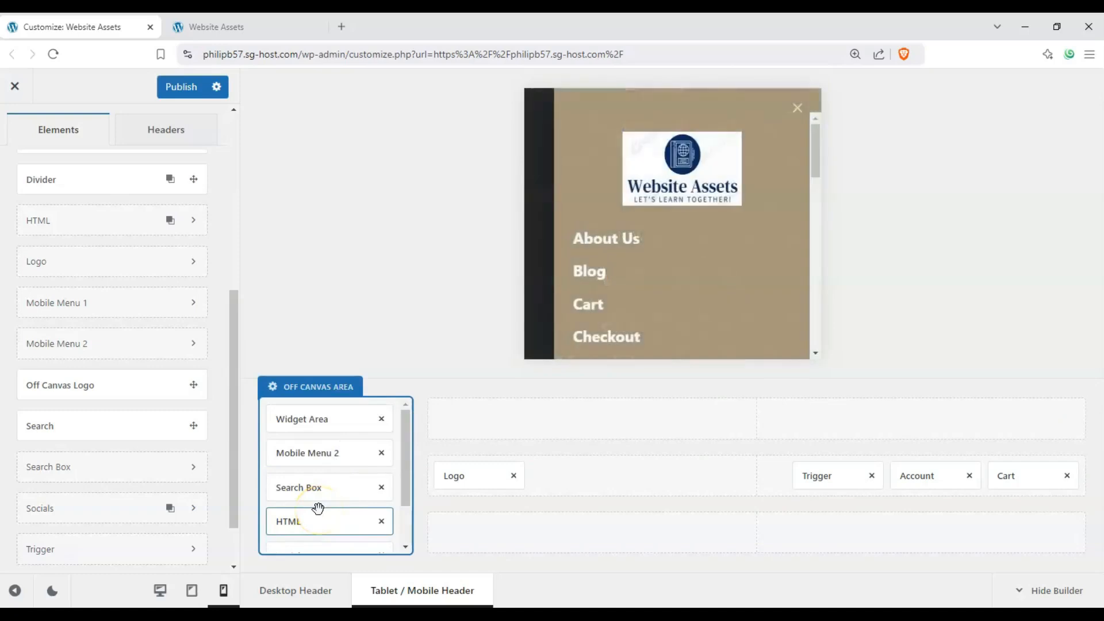
# - Move the Search Box element from the off-canvas area to the right end of the header's bottom row
pyautogui.scroll(-5, 638, 322)
pyautogui.scroll(5, 638, 316)
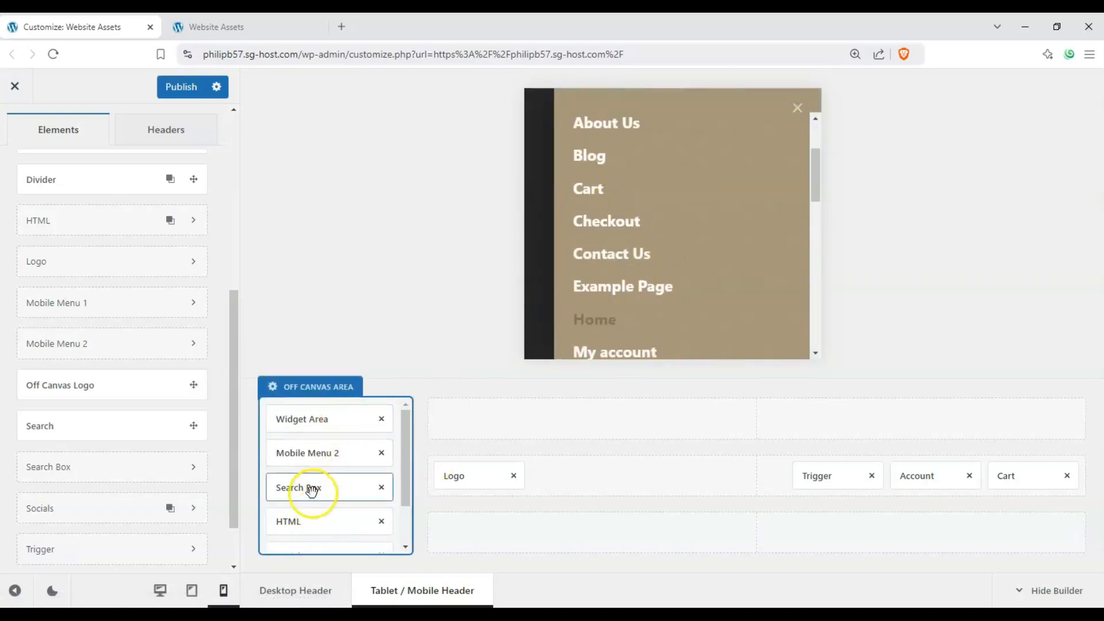
pyautogui.moveTo(313, 489); pyautogui.dragTo(1035, 551)
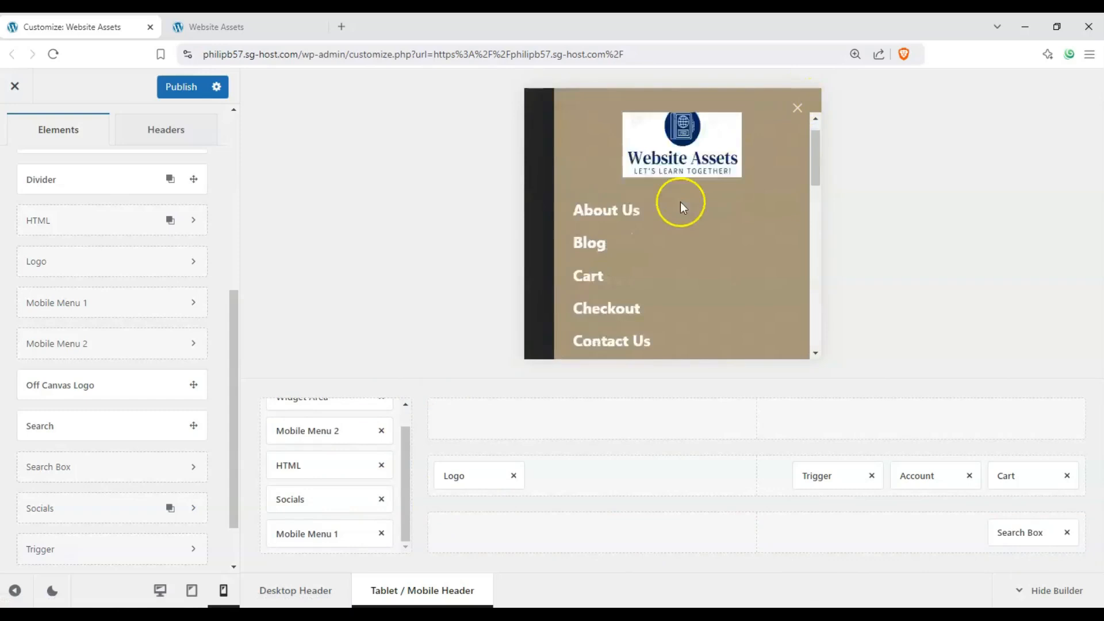
pyautogui.scroll(-4, 681, 201)
pyautogui.scroll(1, 627, 228)
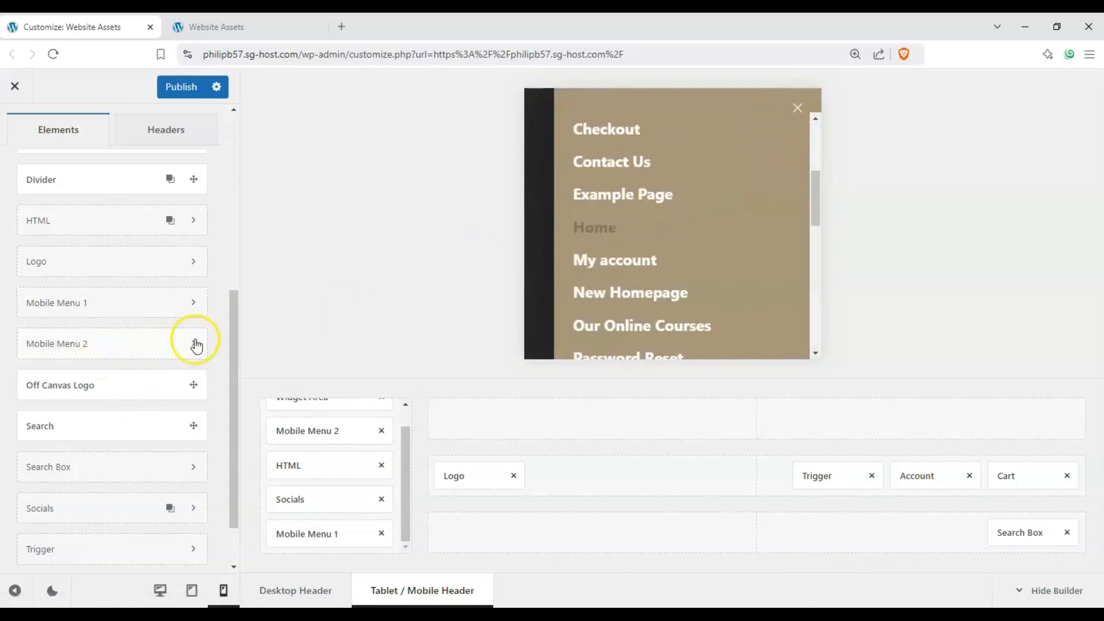
# - Open the Mobile Menu 2 settings and examine its general and design options alongside the menu preview
pyautogui.rightClick(194, 351)
pyautogui.press('Escape')
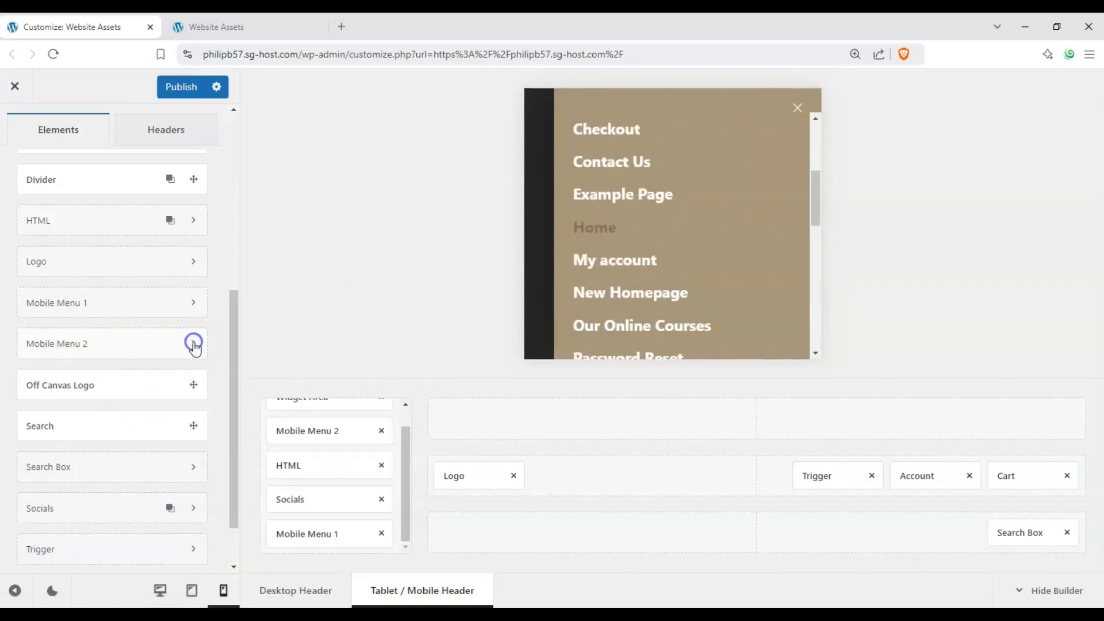
pyautogui.click(193, 345)
pyautogui.scroll(-2, 173, 278)
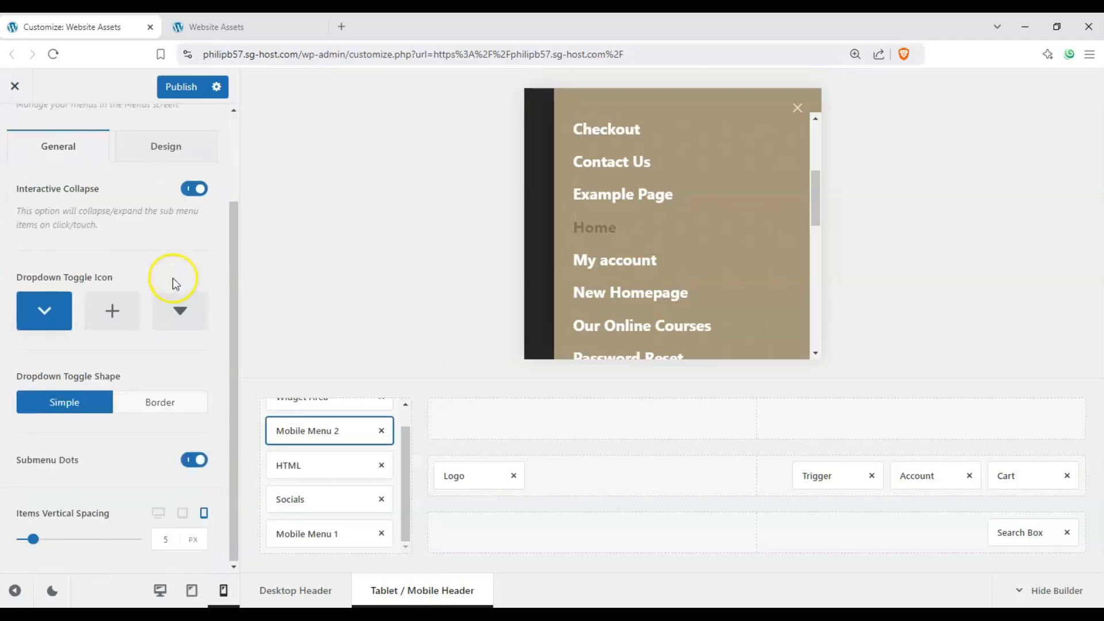
pyautogui.scroll(2, 172, 278)
pyautogui.click(168, 265)
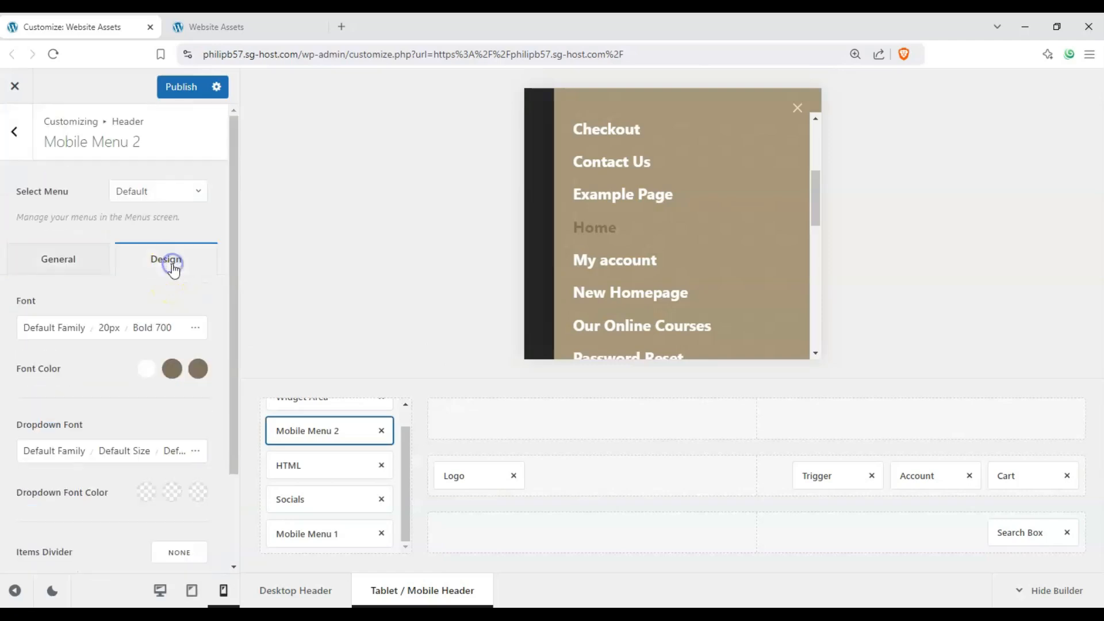
pyautogui.scroll(-2, 136, 319)
pyautogui.scroll(2, 134, 318)
pyautogui.click(87, 262)
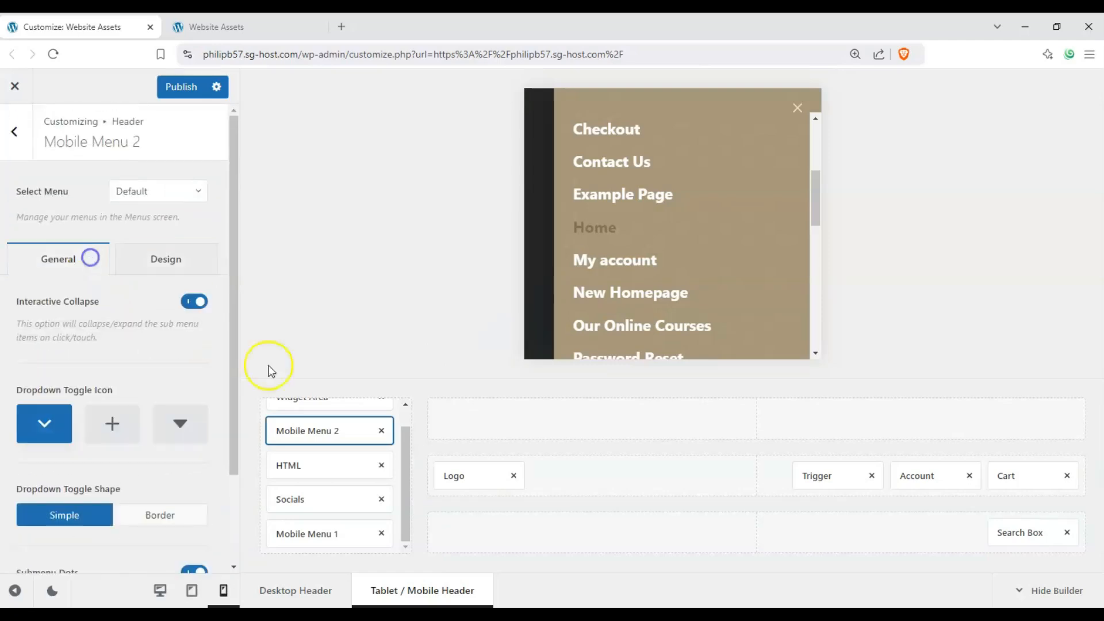
pyautogui.scroll(-2, 130, 375)
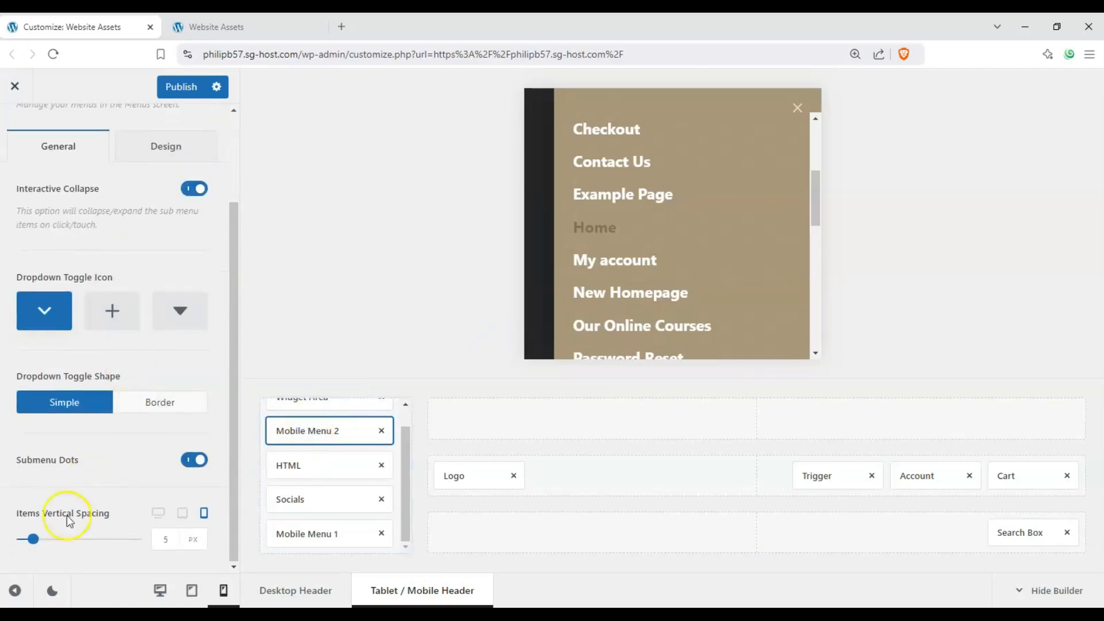
pyautogui.scroll(2, 130, 409)
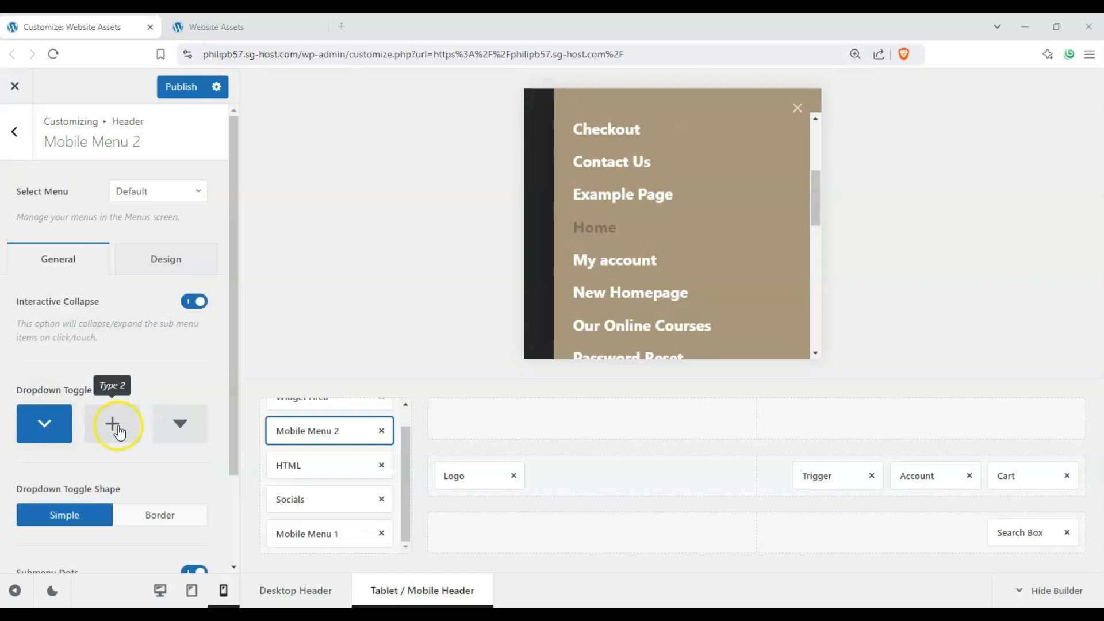
pyautogui.scroll(-5, 659, 239)
pyautogui.scroll(-2, 113, 410)
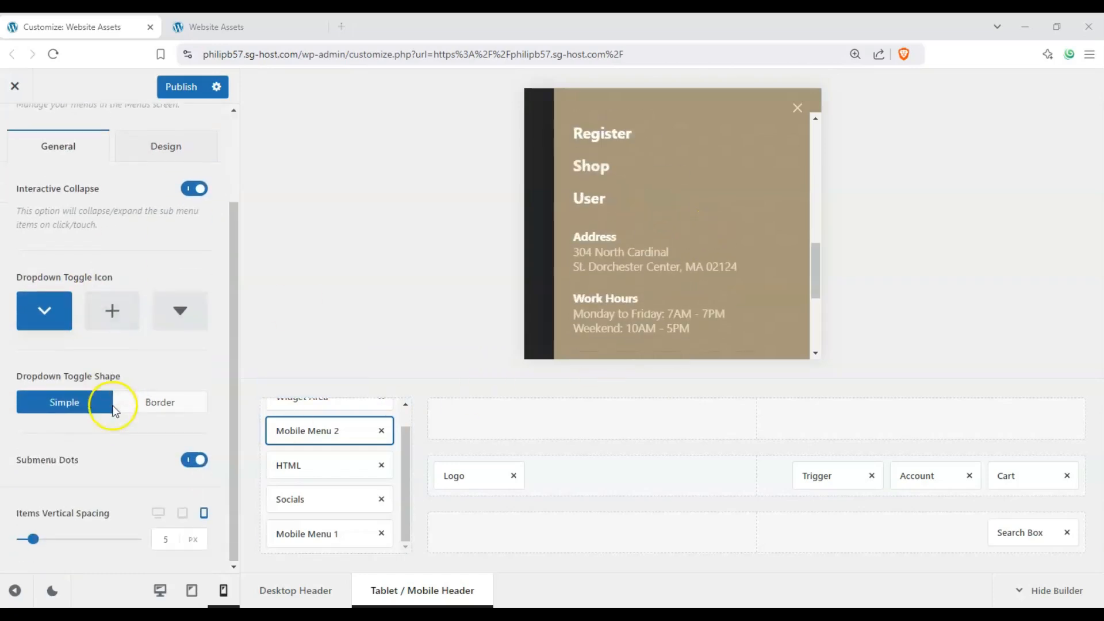
# - Set Mobile Menu 2's items vertical spacing to 33 px for mobile and check the effect throughout the off-canvas menu
pyautogui.scroll(5, 650, 239)
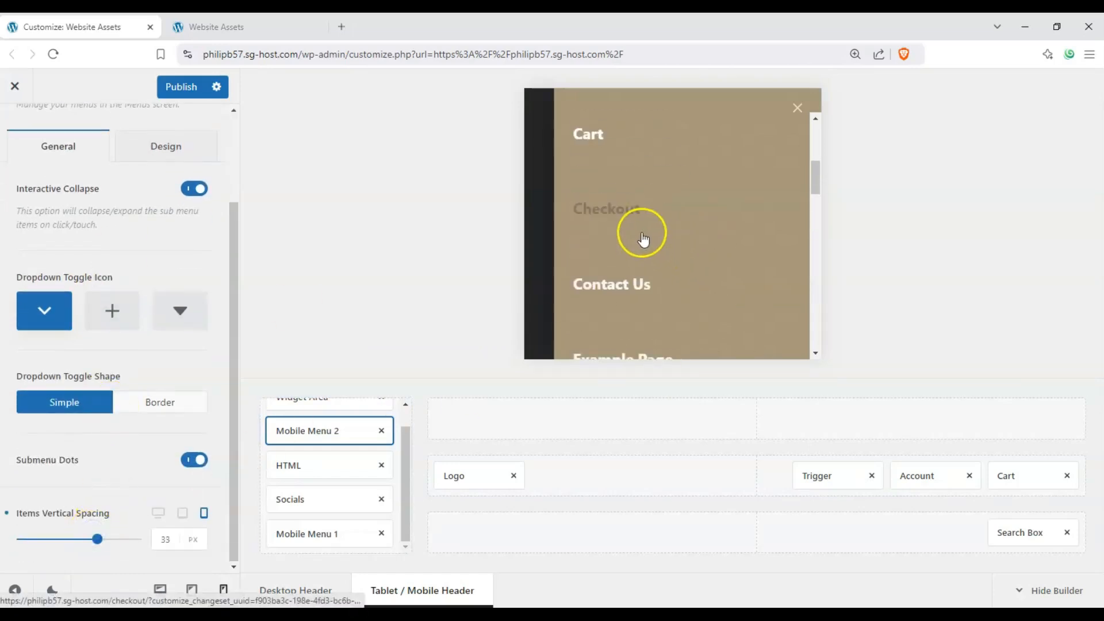
pyautogui.scroll(-8, 643, 236)
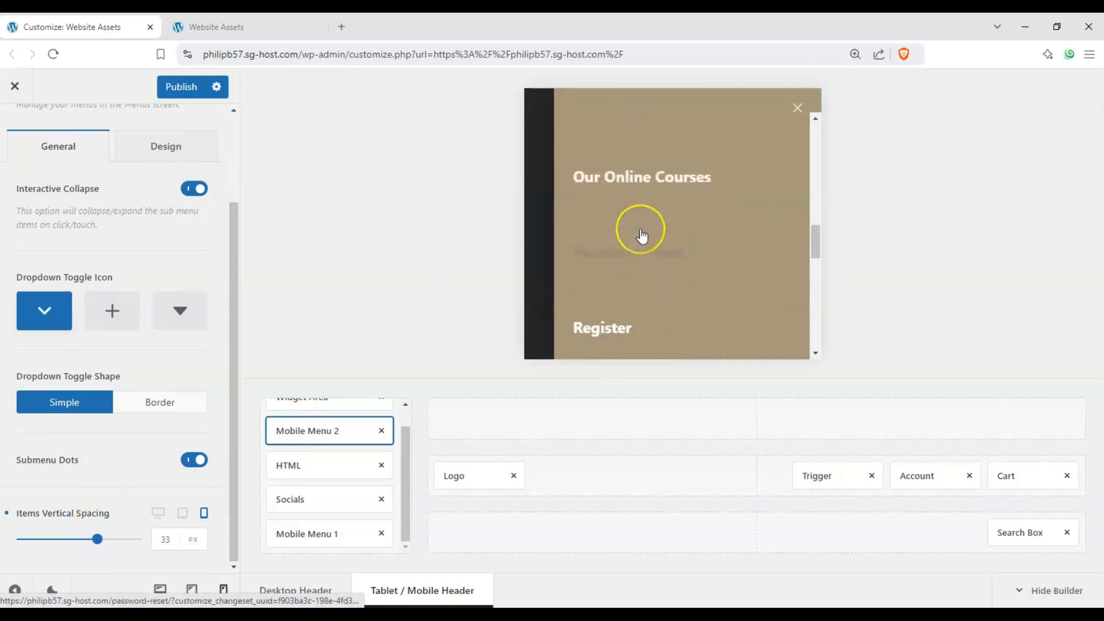
pyautogui.scroll(-3, 642, 235)
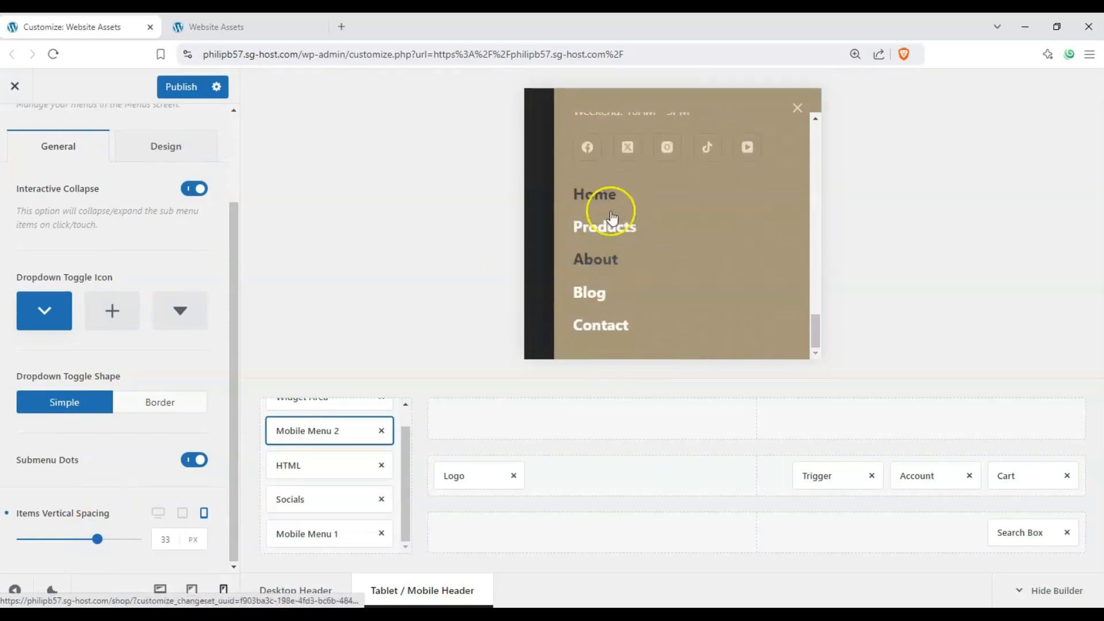
pyautogui.scroll(4, 595, 226)
pyautogui.scroll(6, 593, 226)
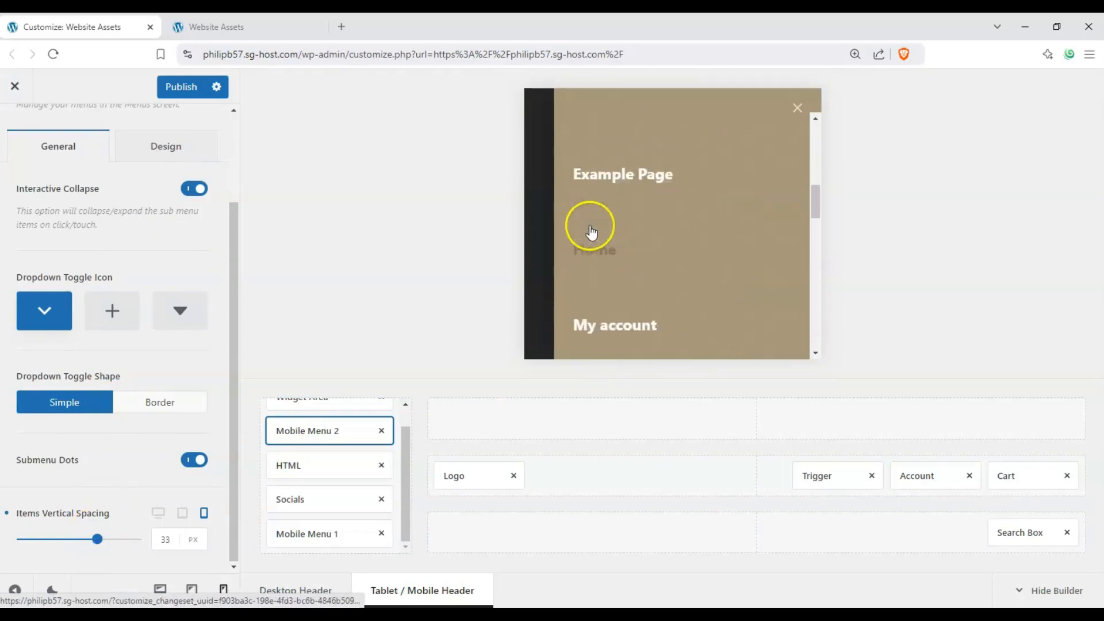
# - Assign the Account menu to Mobile Menu 2 and check its links in the preview
pyautogui.scroll(2, 33, 318)
pyautogui.click(144, 194)
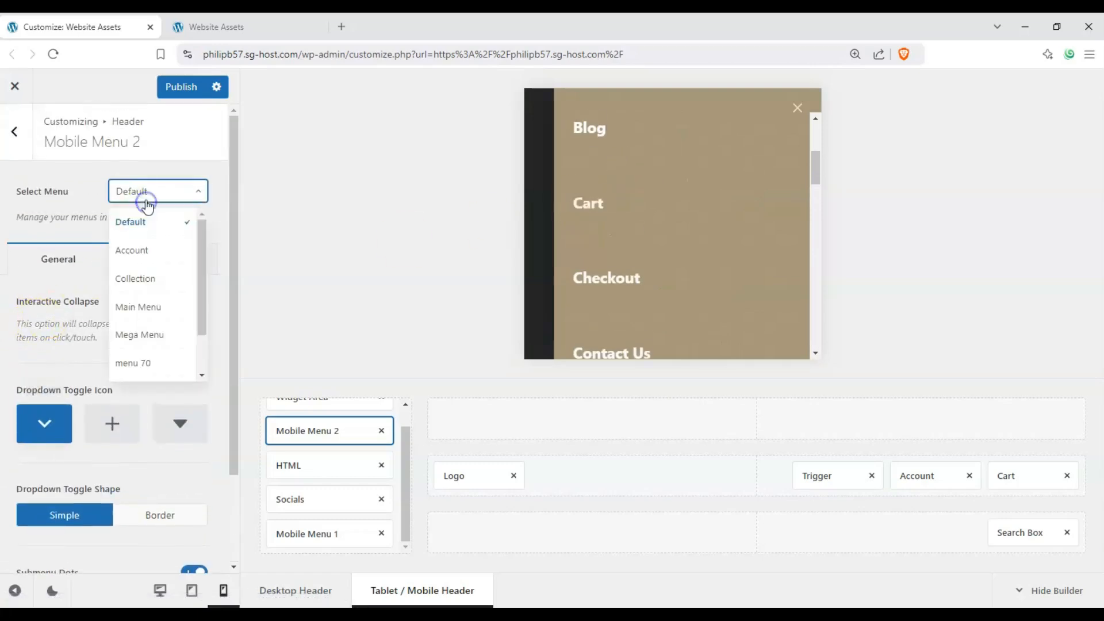
pyautogui.click(149, 251)
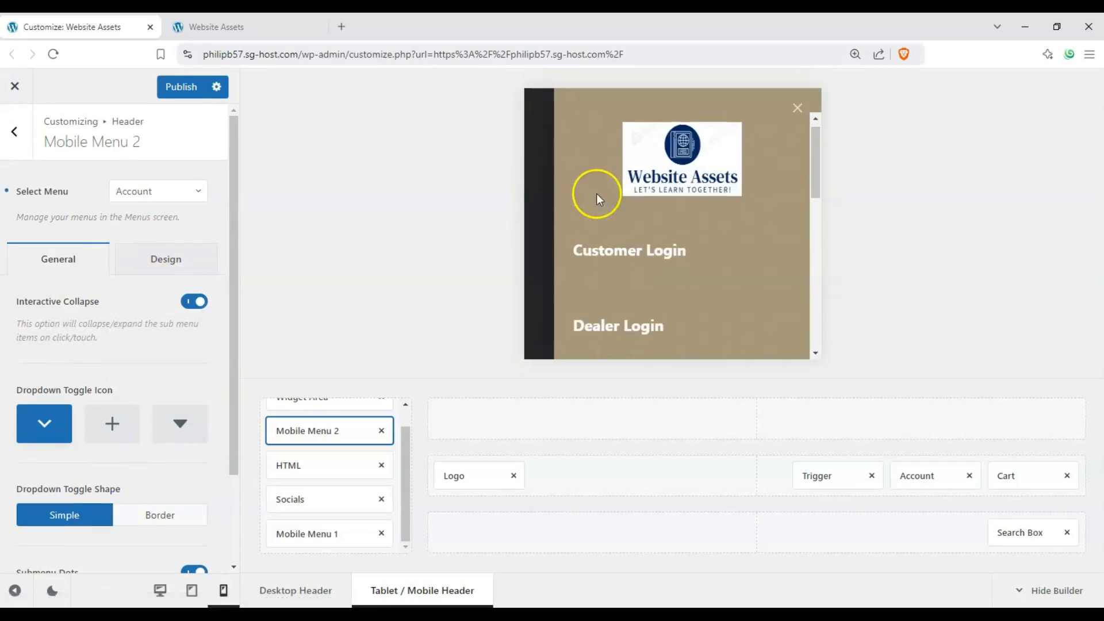
pyautogui.scroll(-3, 596, 193)
# - Set Mobile Menu 2's items vertical spacing to 3 px for mobile and check the off-canvas menu
pyautogui.scroll(-2, 38, 538)
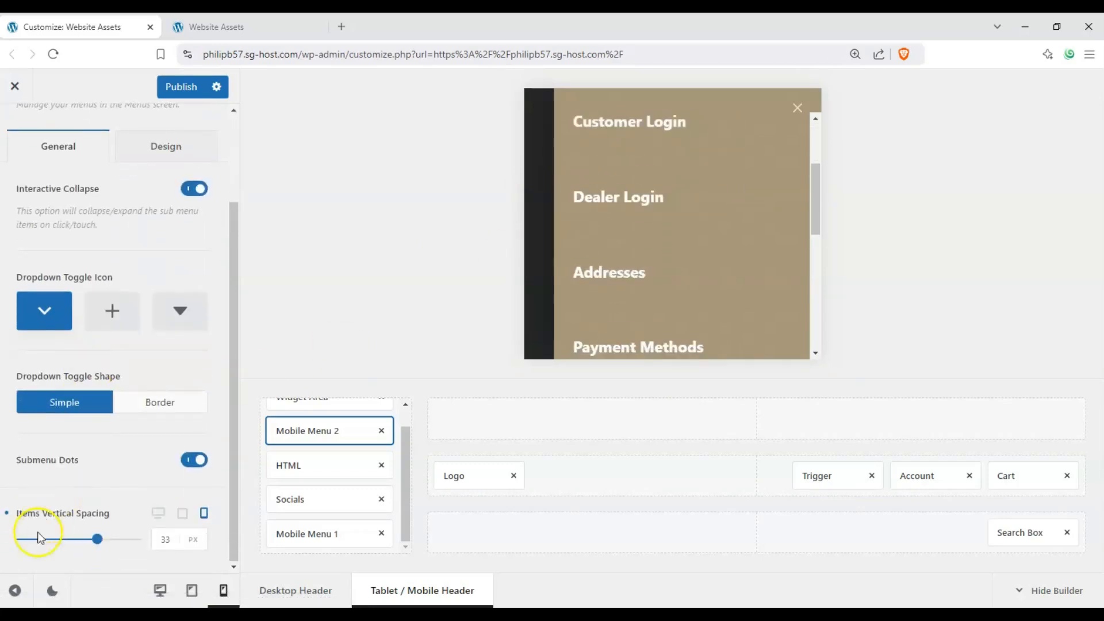
pyautogui.moveTo(39, 539); pyautogui.dragTo(29, 539)
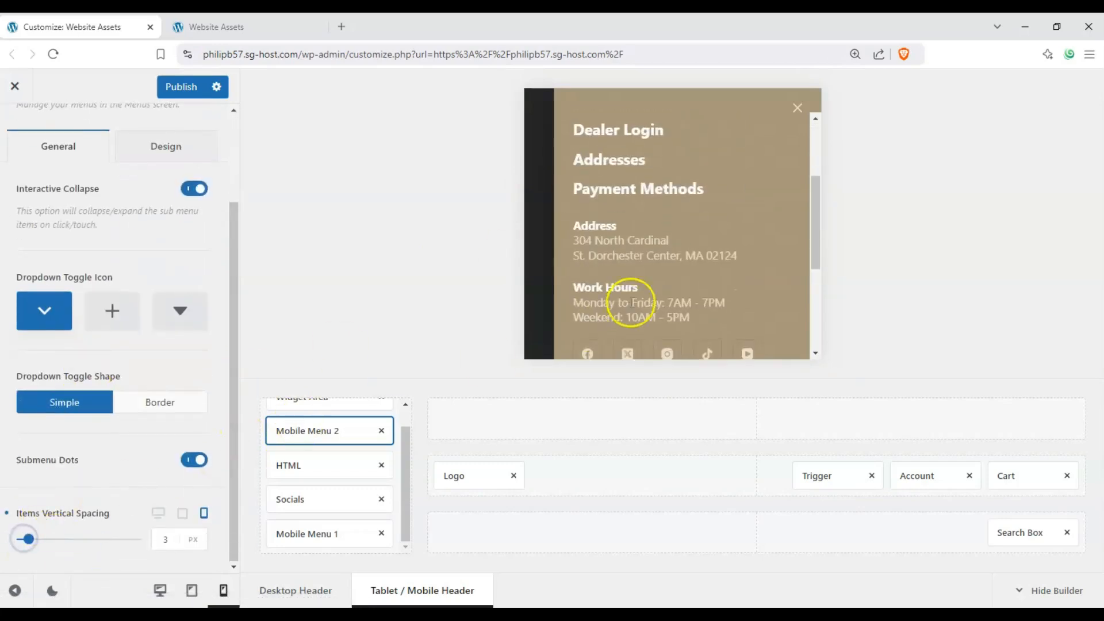
pyautogui.scroll(-5, 588, 262)
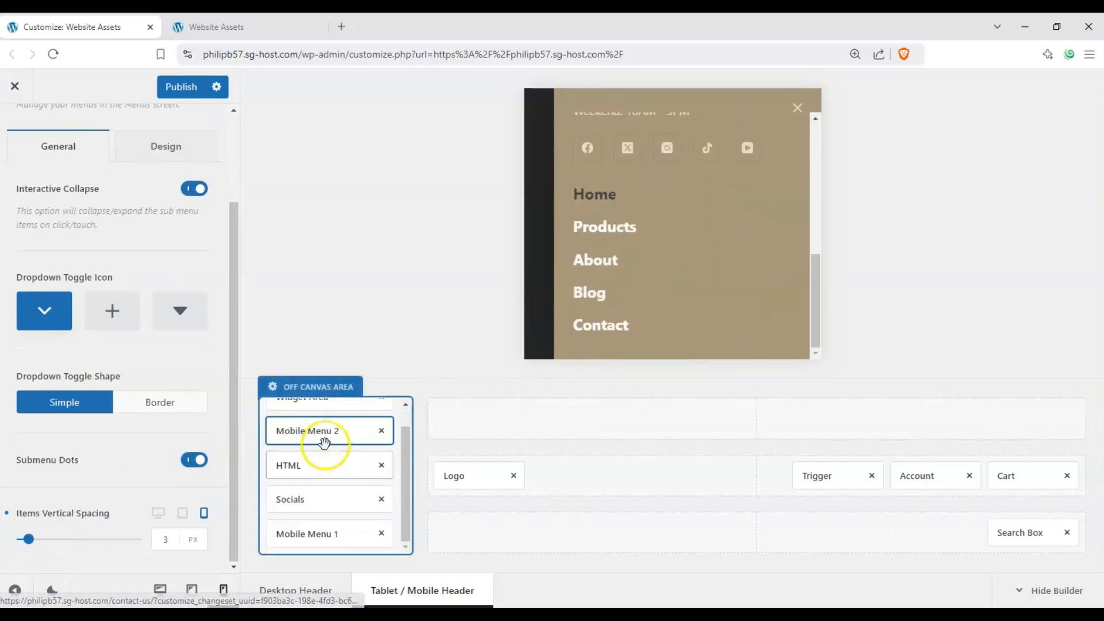
pyautogui.scroll(5, 653, 245)
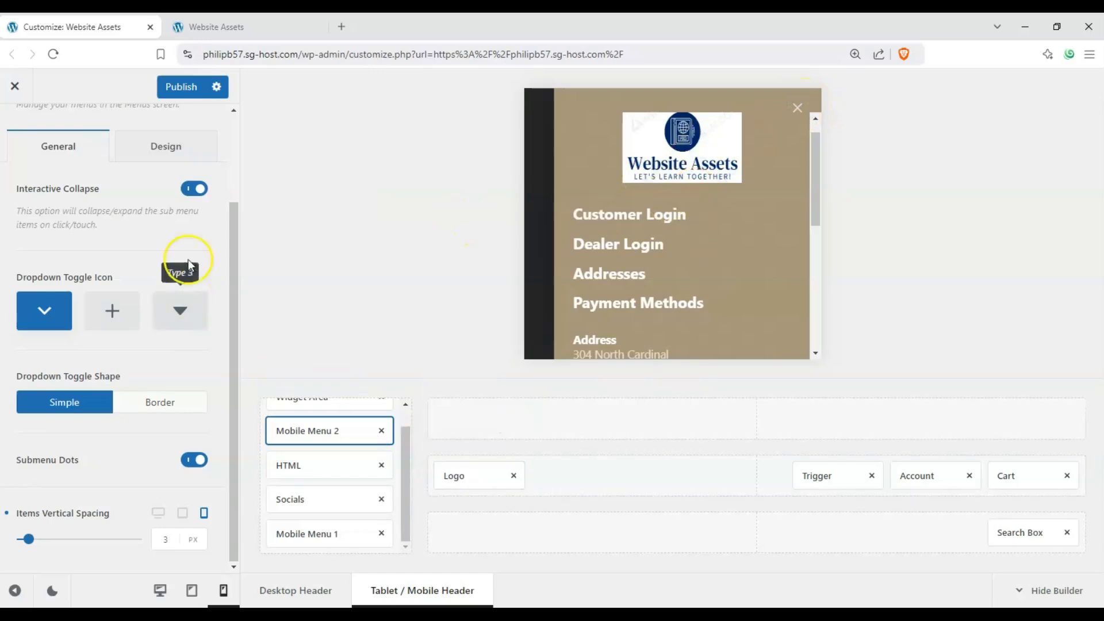
# - Close the off-canvas menu to view the mobile header, and reopen it to review its contents down to the last links
pyautogui.scroll(4, 19, 141)
pyautogui.click(552, 141)
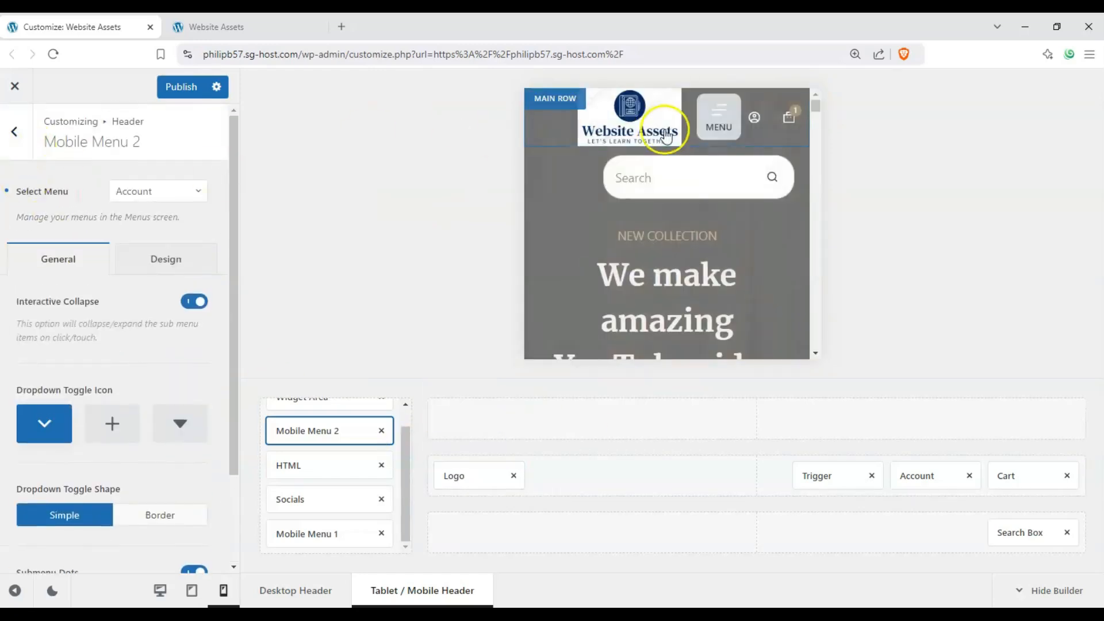
pyautogui.scroll(-1, 593, 206)
pyautogui.scroll(1, 593, 206)
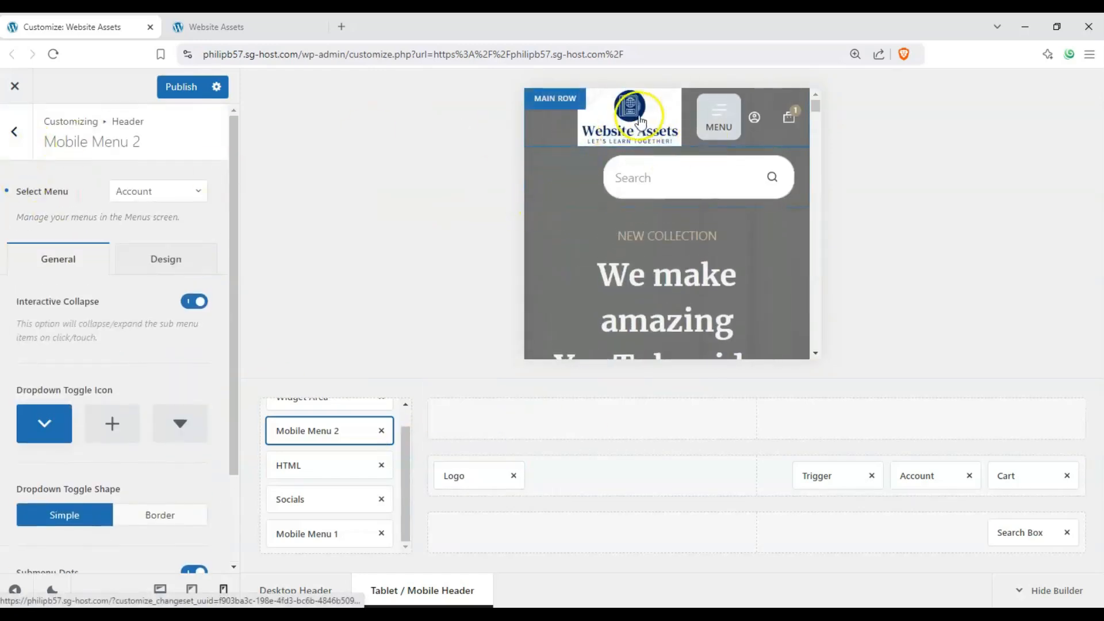
pyautogui.click(724, 122)
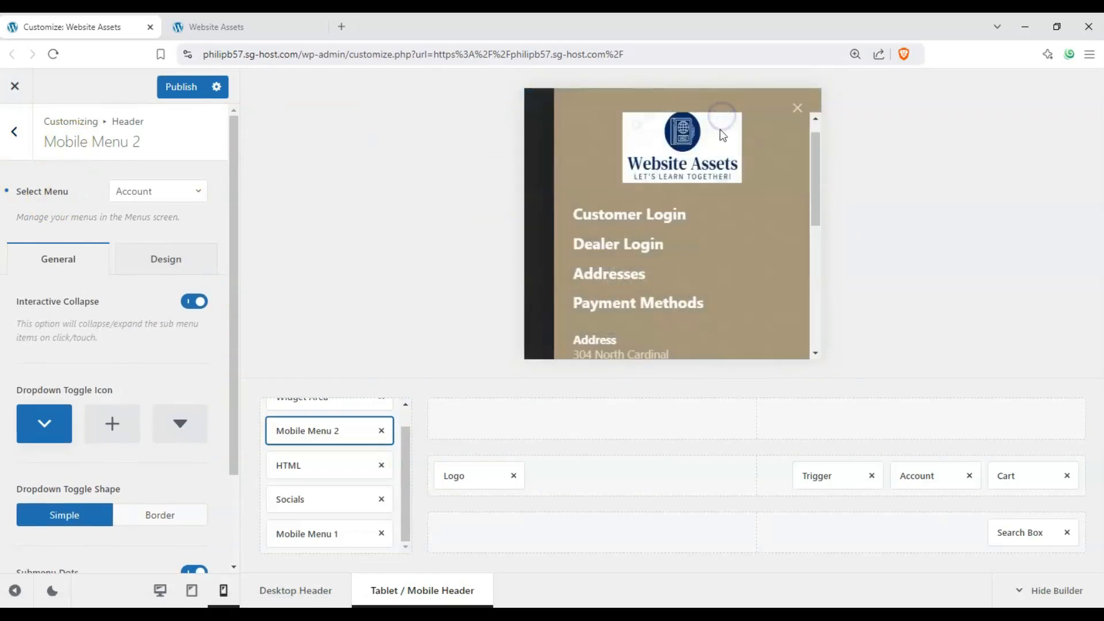
pyautogui.moveTo(813, 153); pyautogui.dragTo(801, 303)
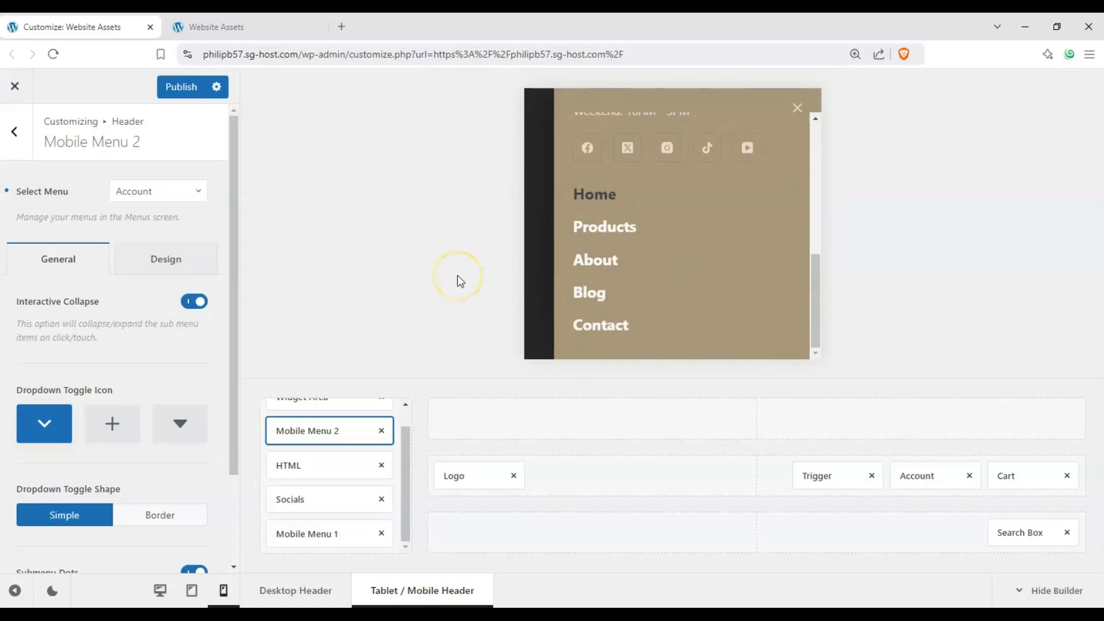
# - Move Mobile Menu 1 from the off-canvas area to the middle of the header's bottom row
pyautogui.moveTo(337, 423); pyautogui.dragTo(407, 483)
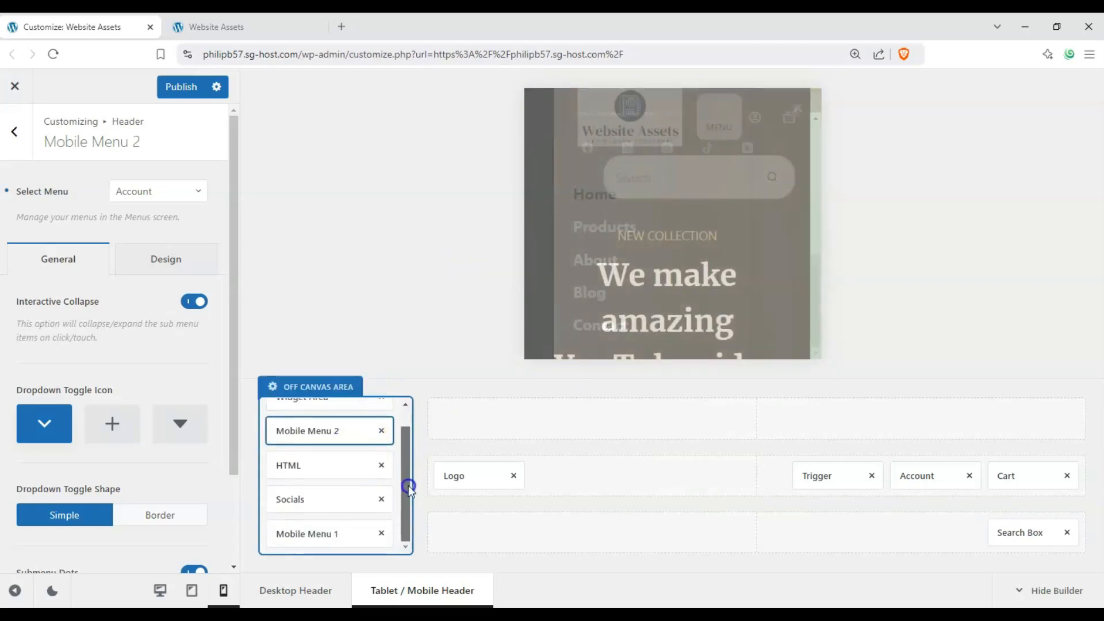
pyautogui.moveTo(338, 525); pyautogui.dragTo(757, 529)
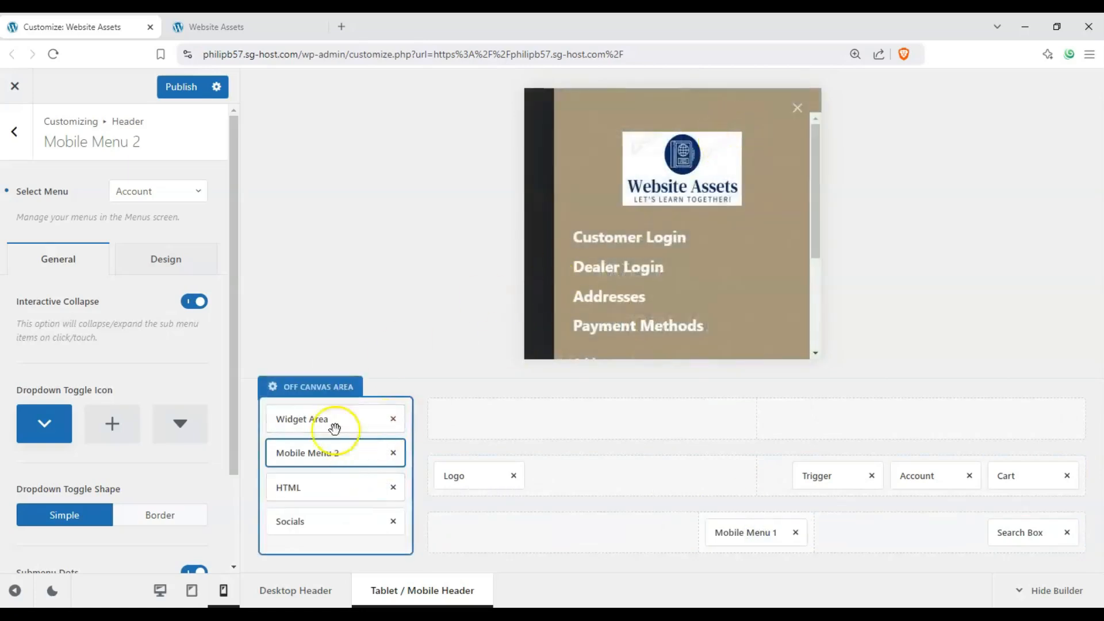
# - Review the off-canvas menu's account links, address and work hours in the mobile preview, and close the menu
pyautogui.scroll(-3, 672, 243)
pyautogui.scroll(3, 672, 243)
pyautogui.scroll(-2, 624, 219)
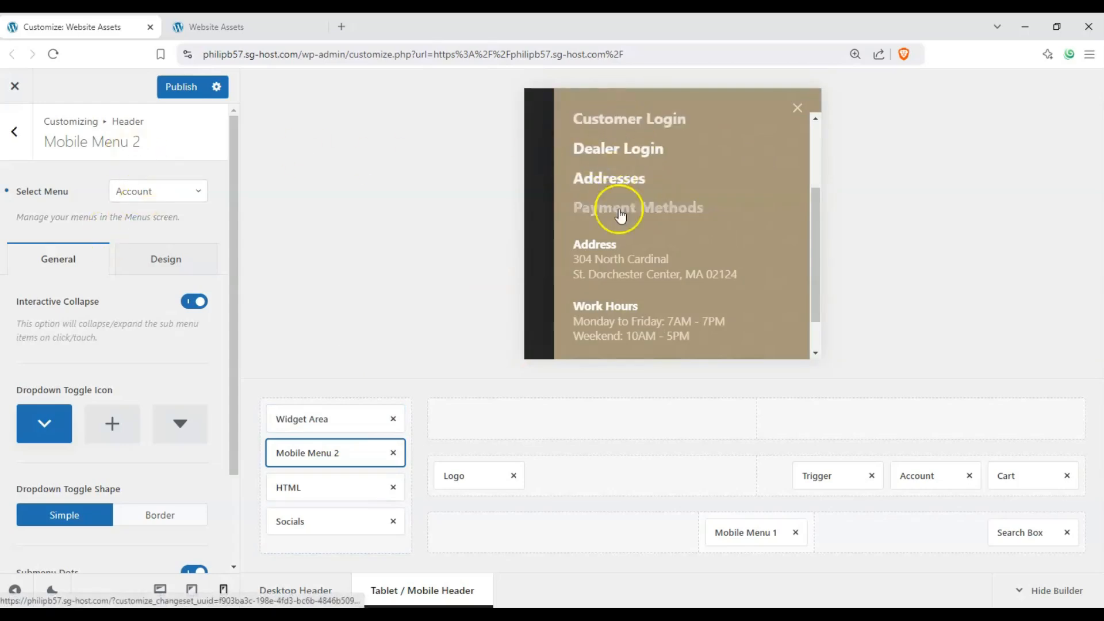
pyautogui.scroll(-2, 661, 184)
pyautogui.scroll(3, 707, 274)
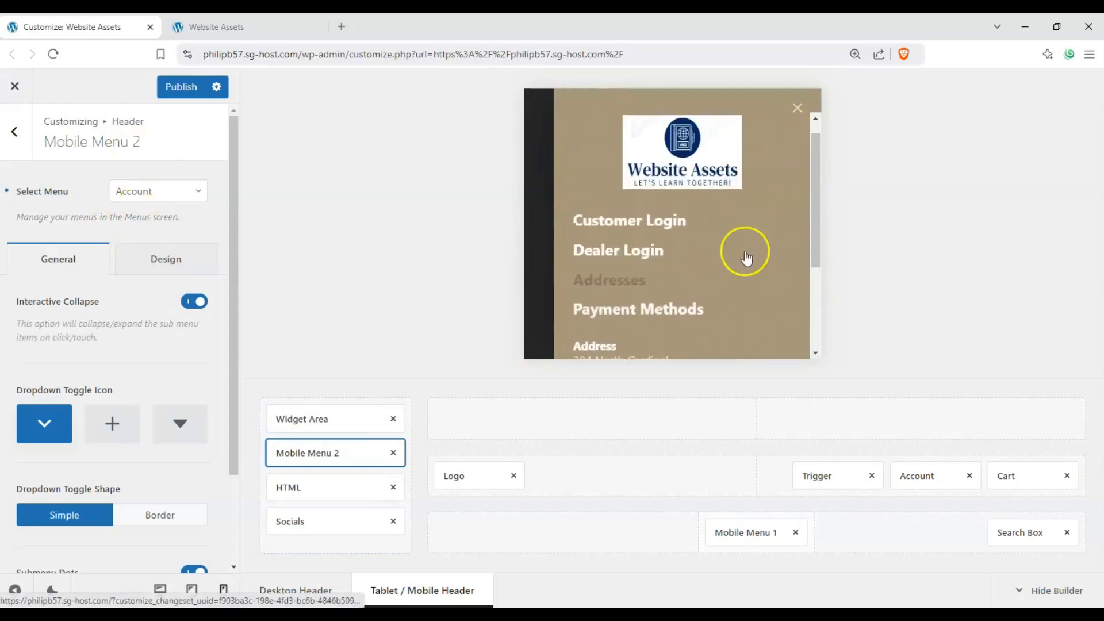
pyautogui.click(800, 109)
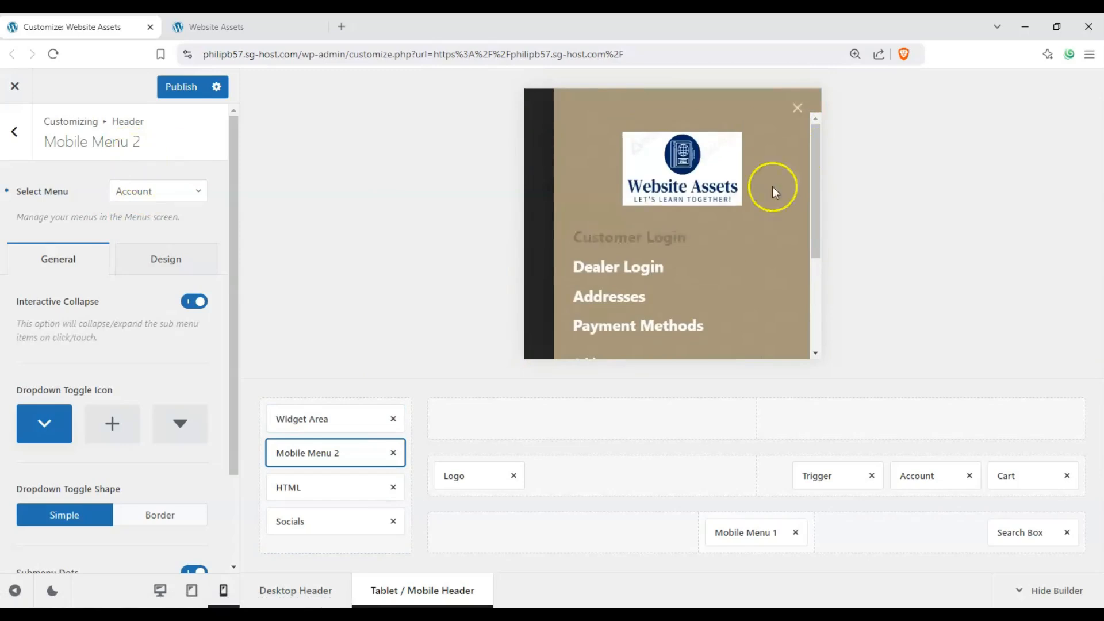
pyautogui.click(795, 109)
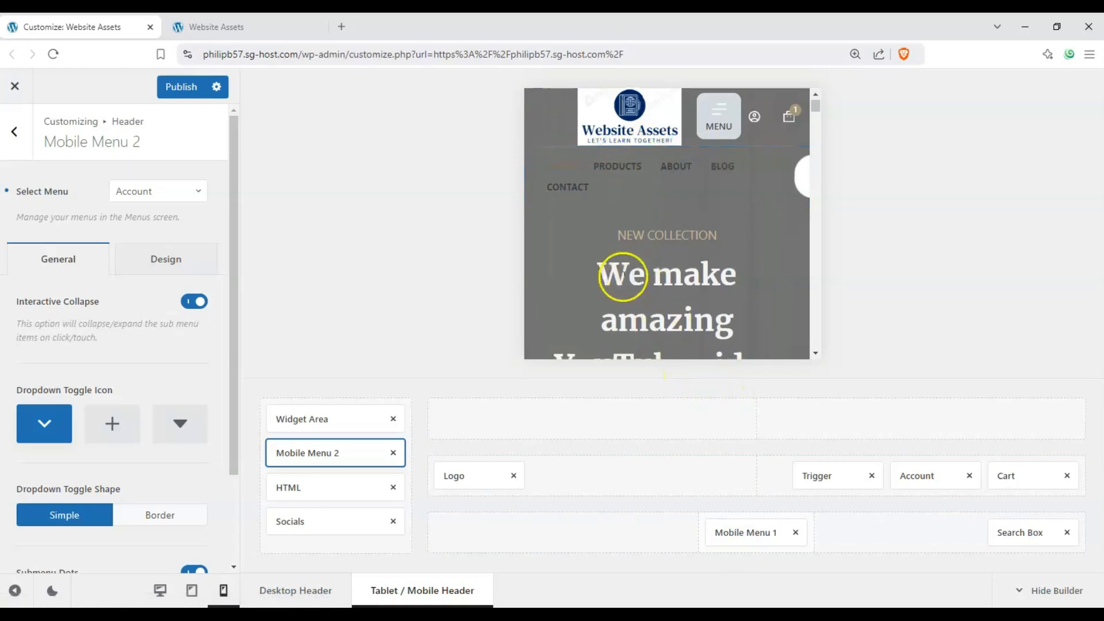
# - Examine the Mobile Menu 1 links in the header's bottom row in the mobile preview
pyautogui.scroll(-3, 531, 260)
pyautogui.scroll(3, 530, 260)
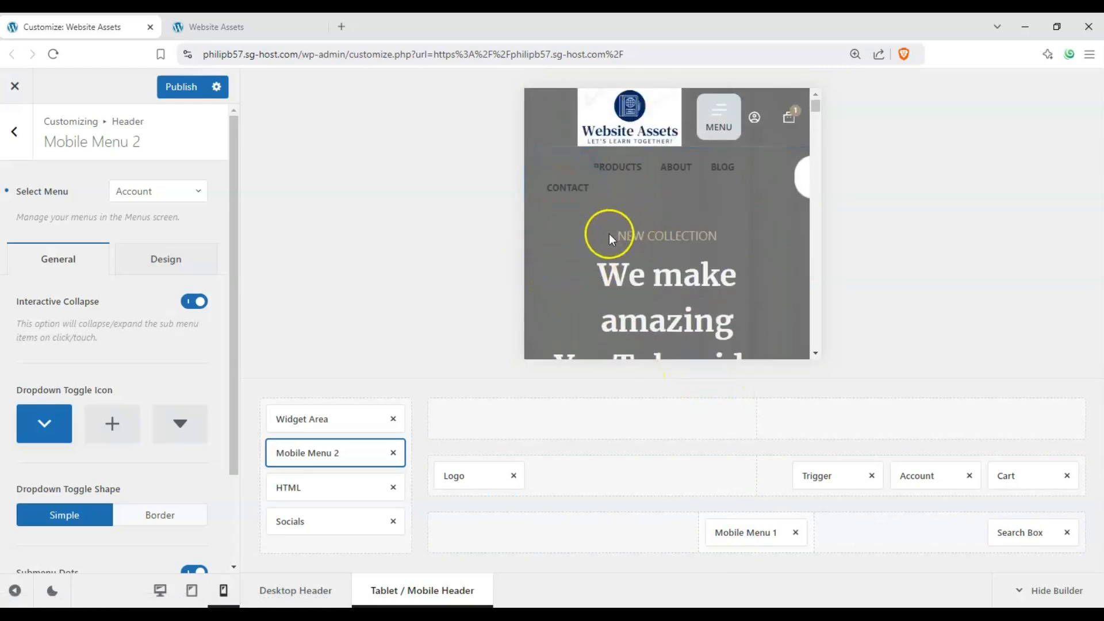
pyautogui.scroll(-1, 604, 236)
pyautogui.scroll(1, 602, 231)
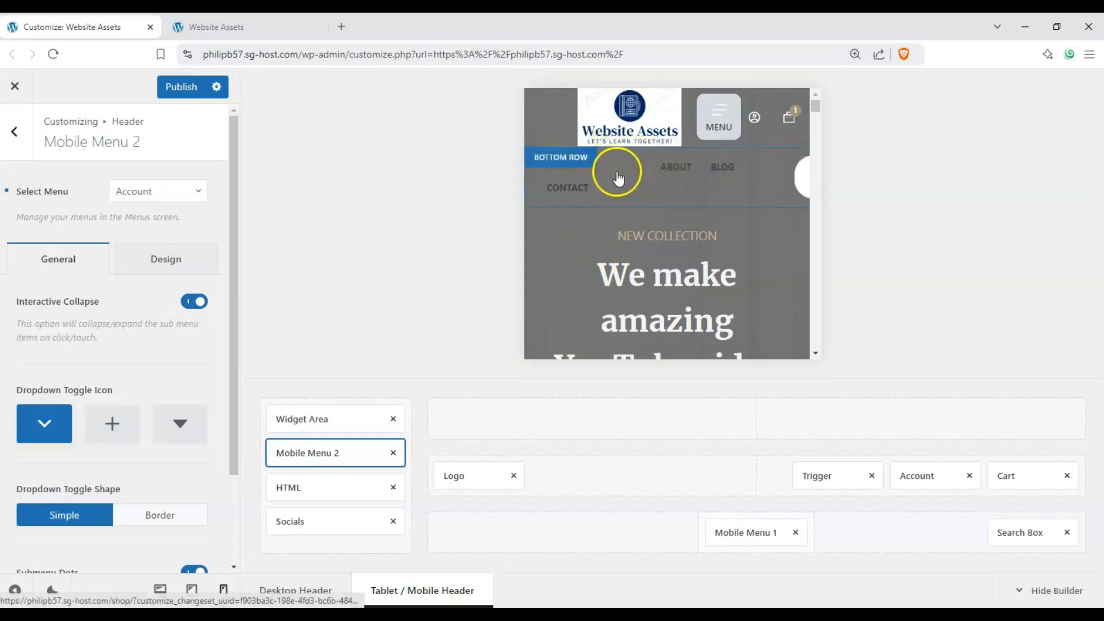
pyautogui.scroll(-1, 630, 190)
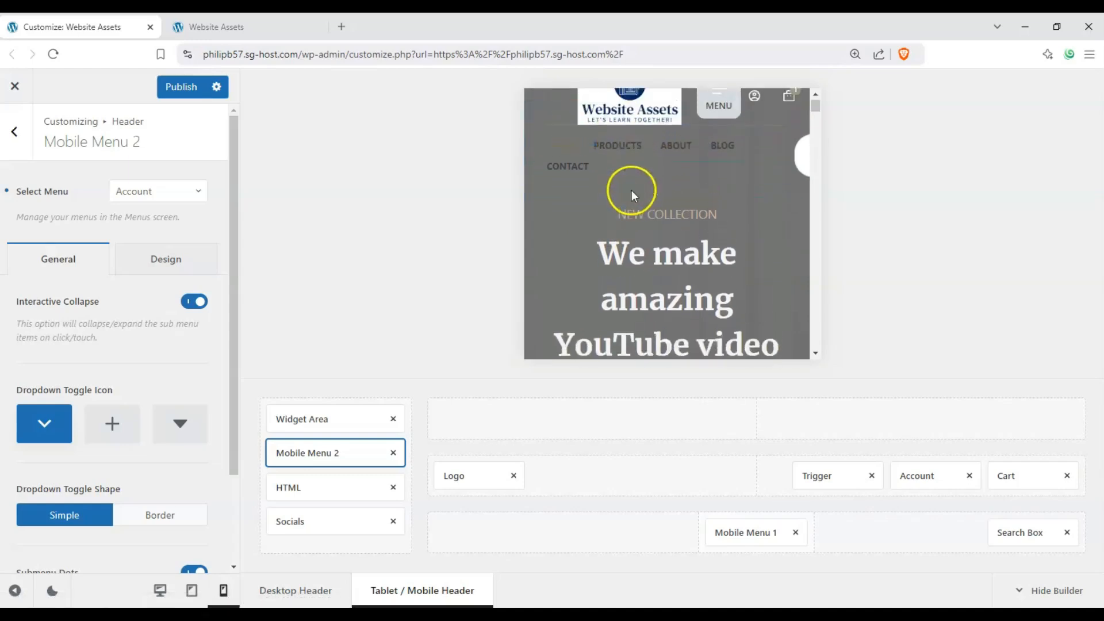
pyautogui.scroll(1, 632, 191)
# - Open the off-canvas Widget Area element to check its logo, and publish the header changes
pyautogui.click(725, 121)
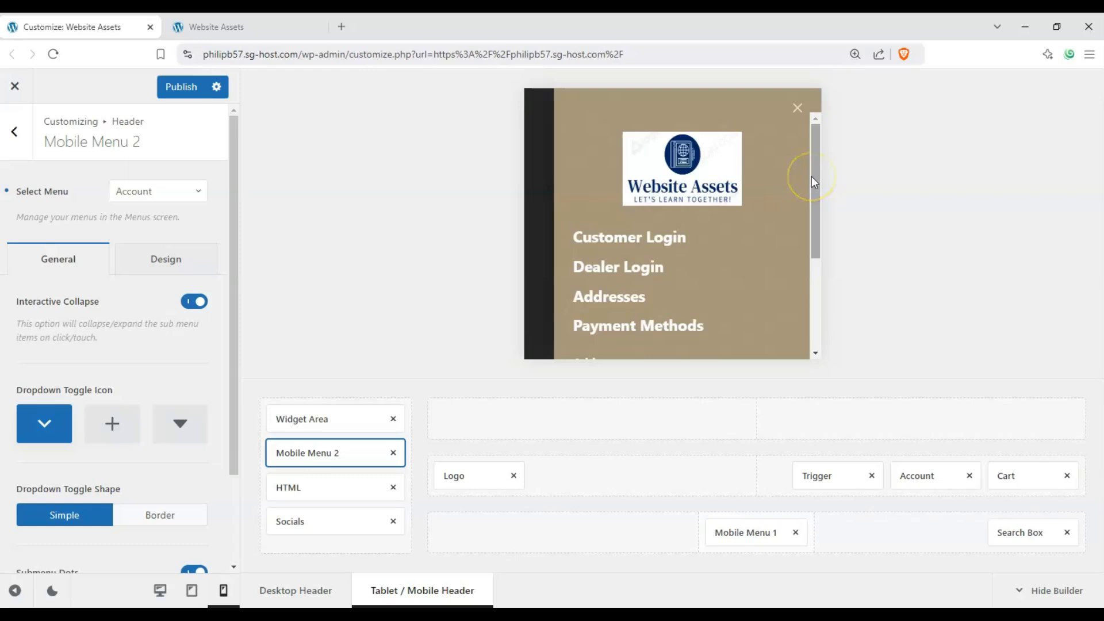
pyautogui.moveTo(812, 168); pyautogui.dragTo(792, 190)
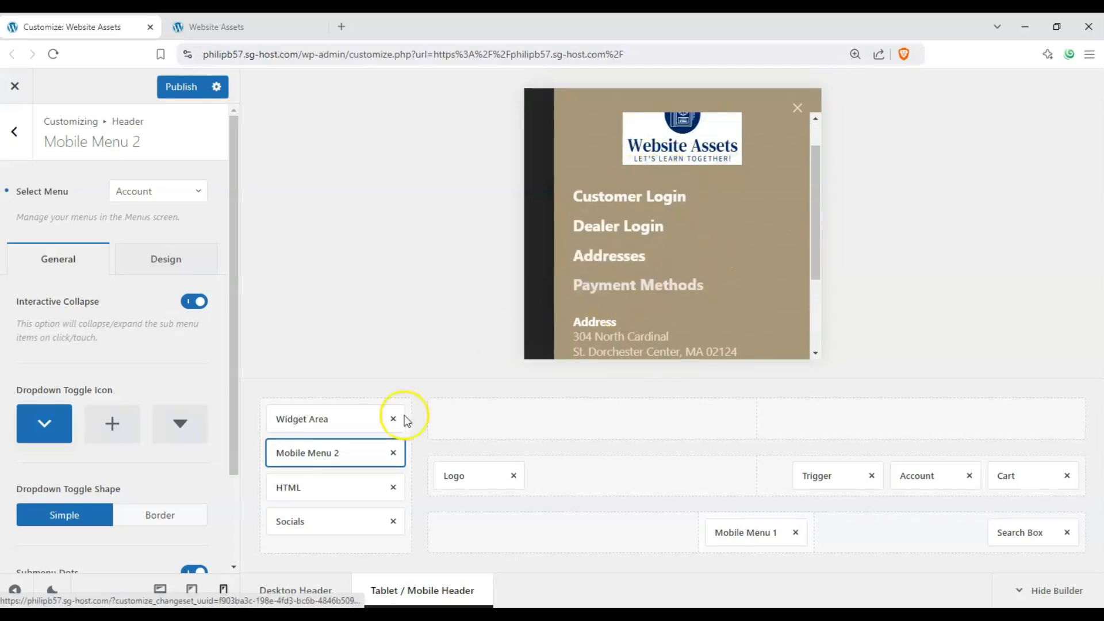
pyautogui.click(336, 425)
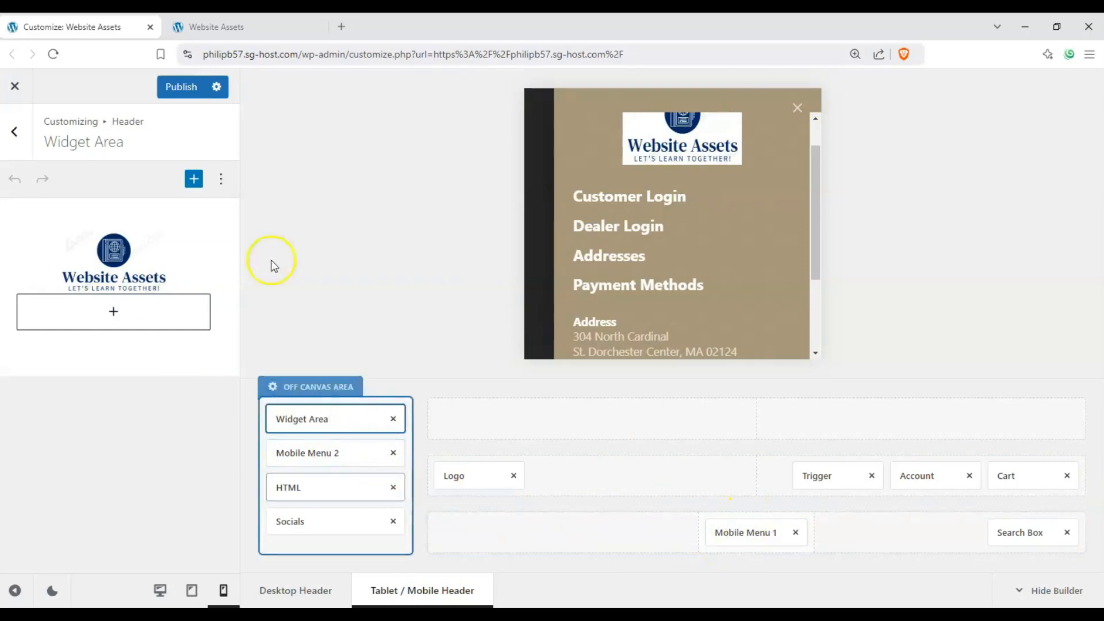
pyautogui.click(178, 89)
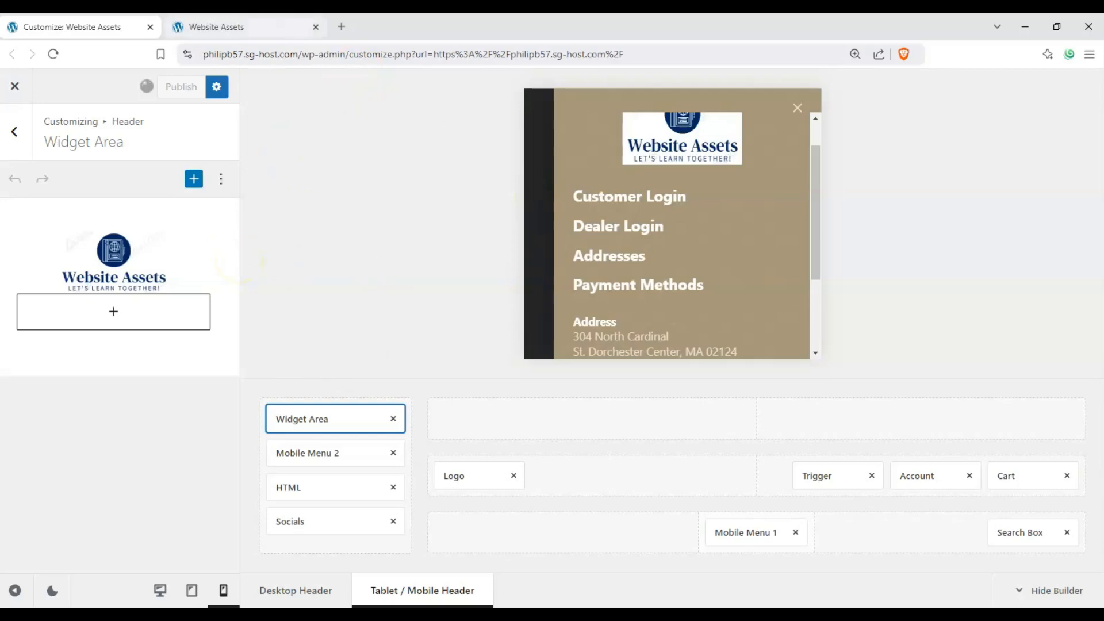
# - Switch to the live Website Assets homepage and reset the browser zoom to its default level
pyautogui.click(242, 27)
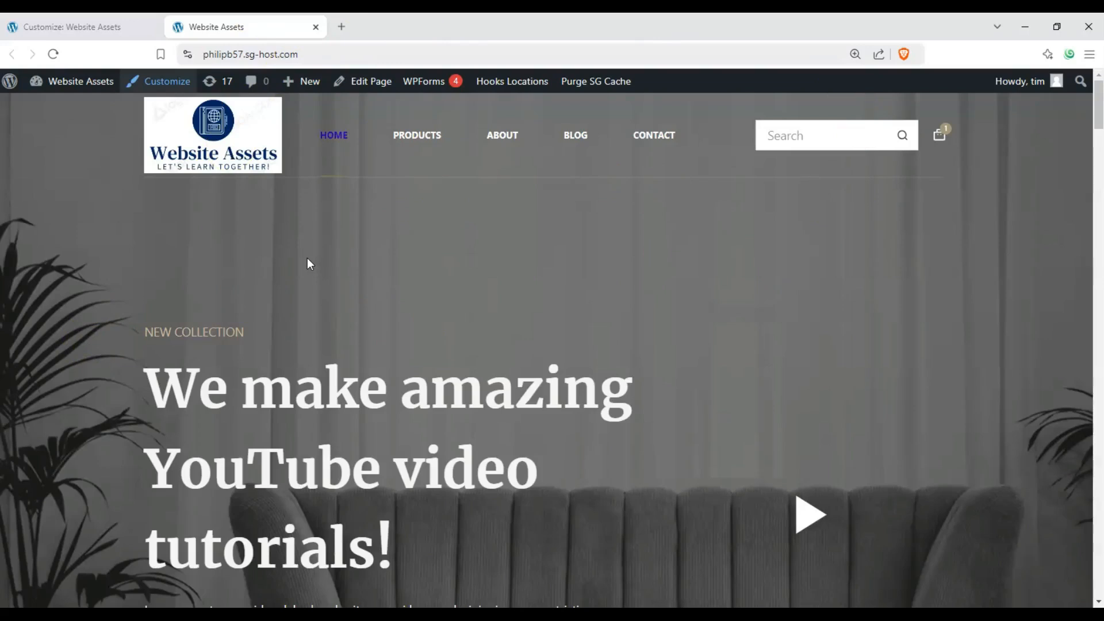
pyautogui.hotkey('ctrl', '+')
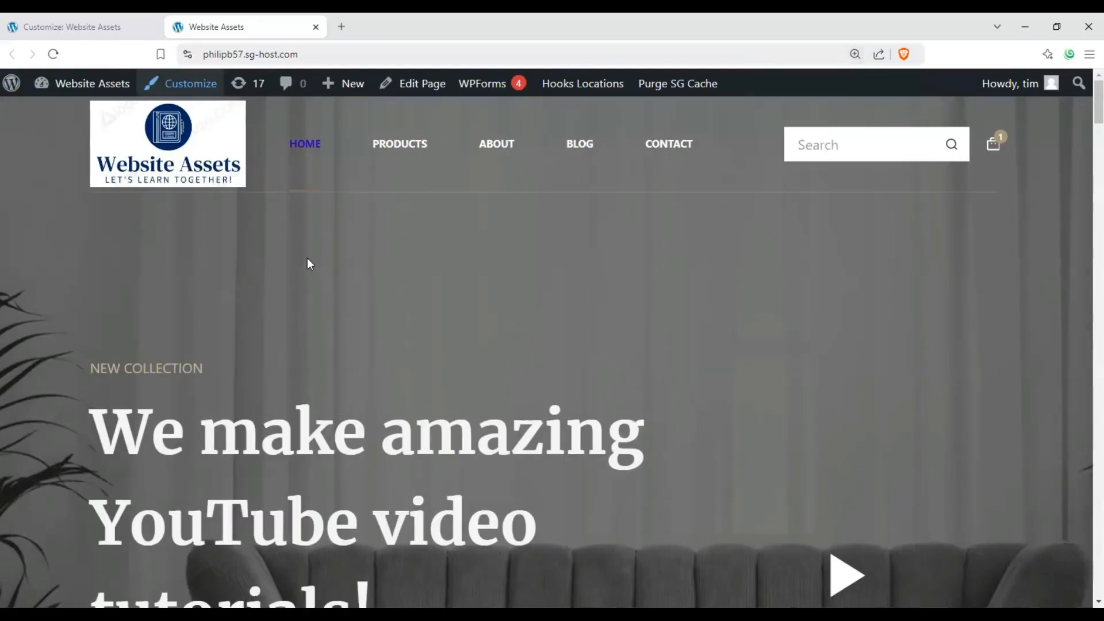
pyautogui.click(861, 55)
pyautogui.click(886, 85)
pyautogui.click(846, 217)
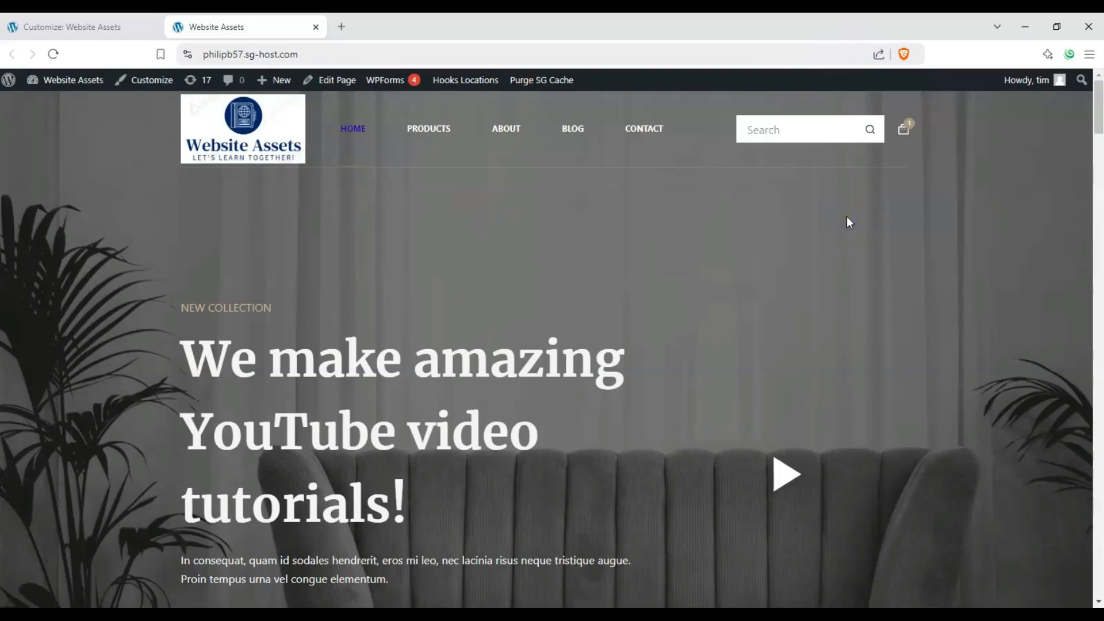
# - Open the browser's developer tools on the live homepage and display the page in the responsive mobile view
pyautogui.hotkey('ctrl', 'shift', 'i')
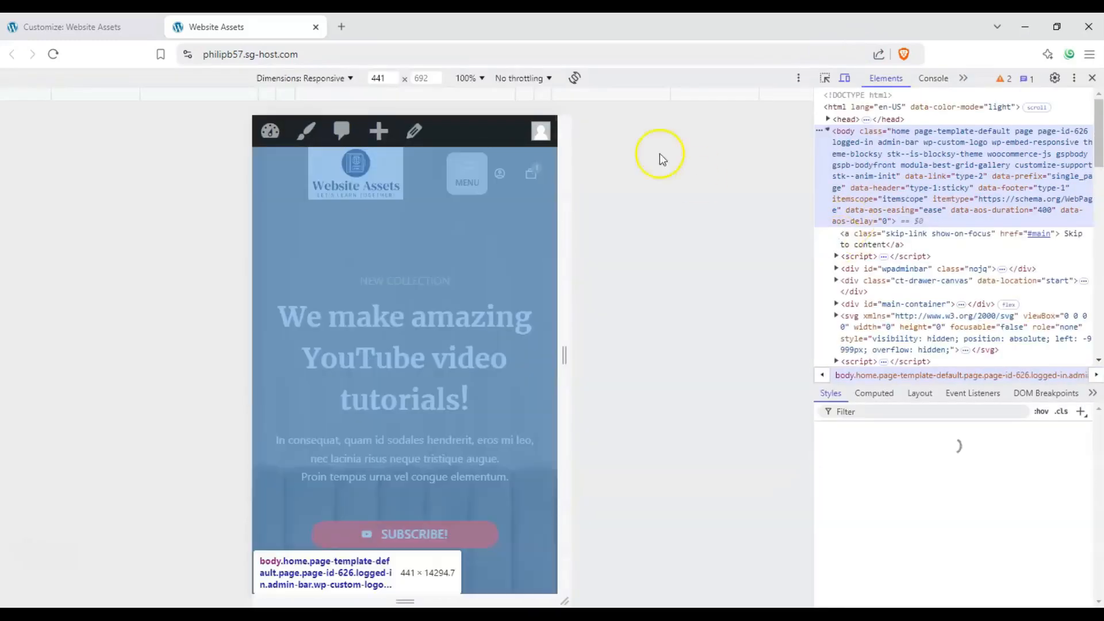
pyautogui.click(698, 257)
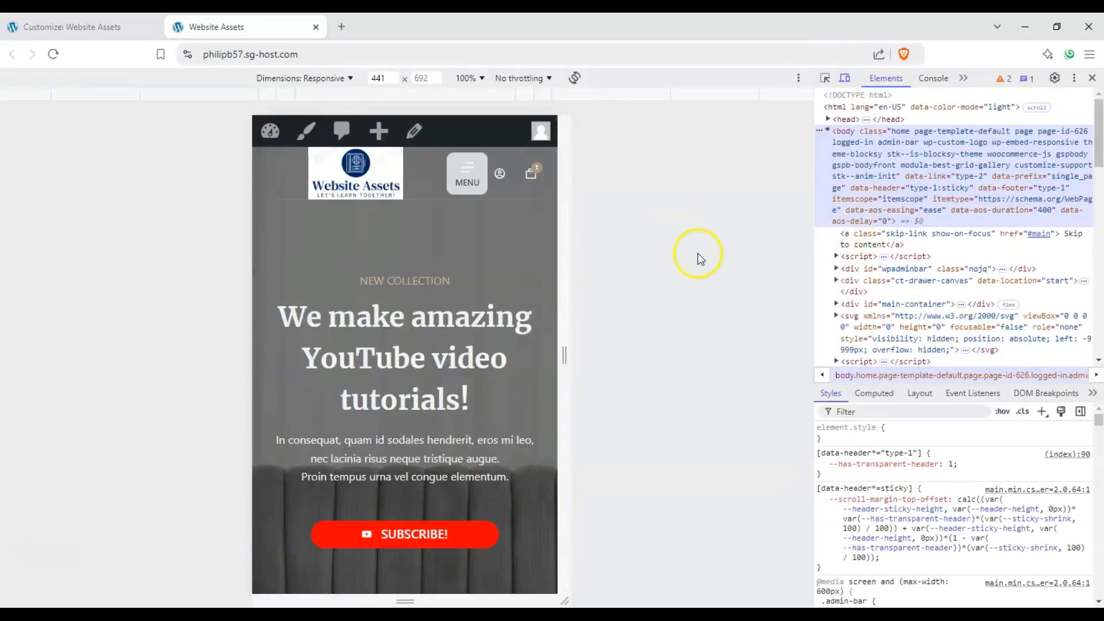
pyautogui.click(845, 80)
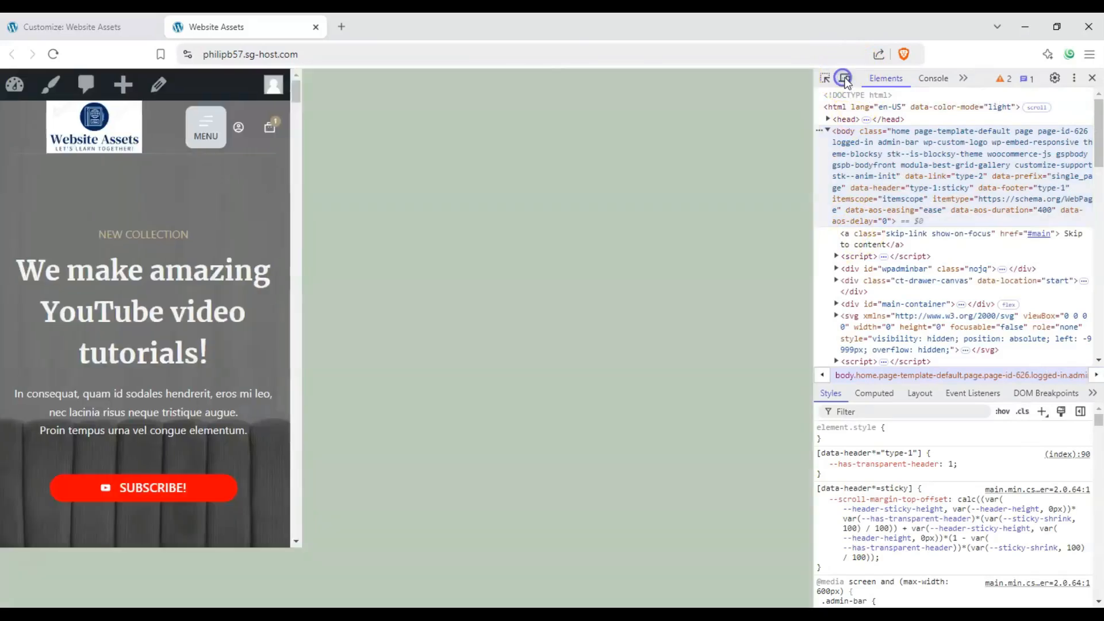
pyautogui.click(850, 78)
pyautogui.click(851, 78)
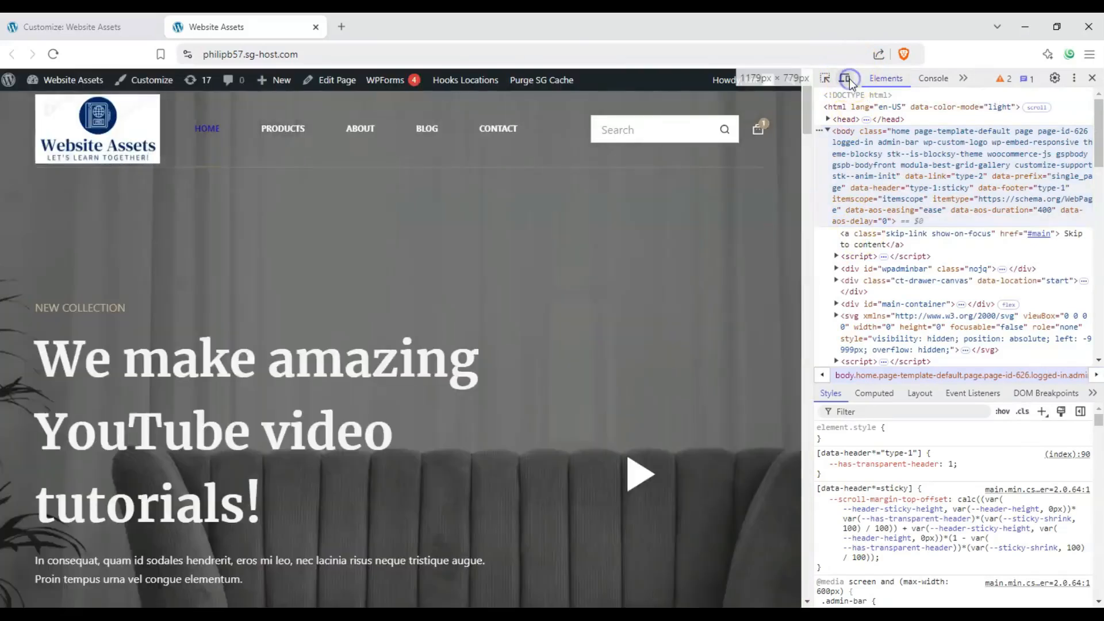
pyautogui.click(850, 78)
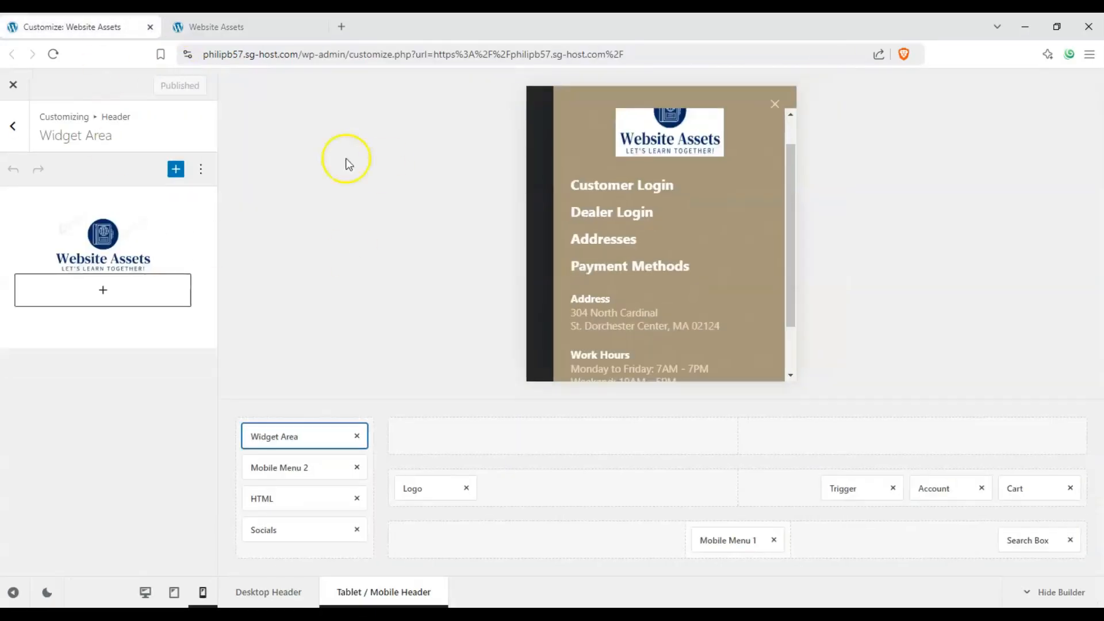
# - Return to the live homepage and check its off-canvas menu and mobile header before reloading
pyautogui.click(233, 24)
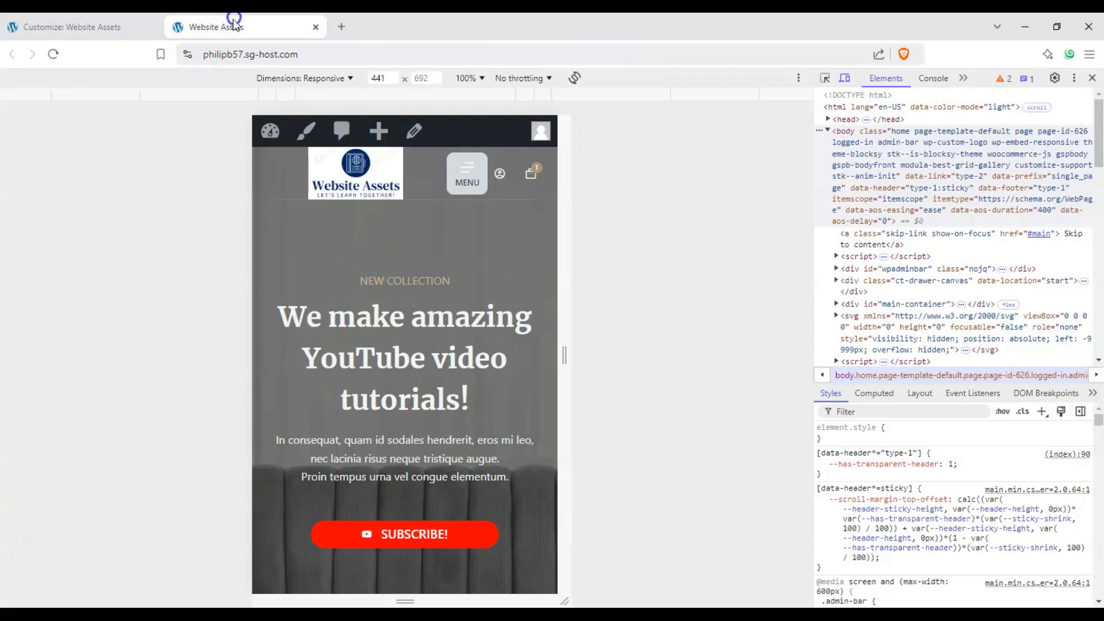
pyautogui.click(471, 182)
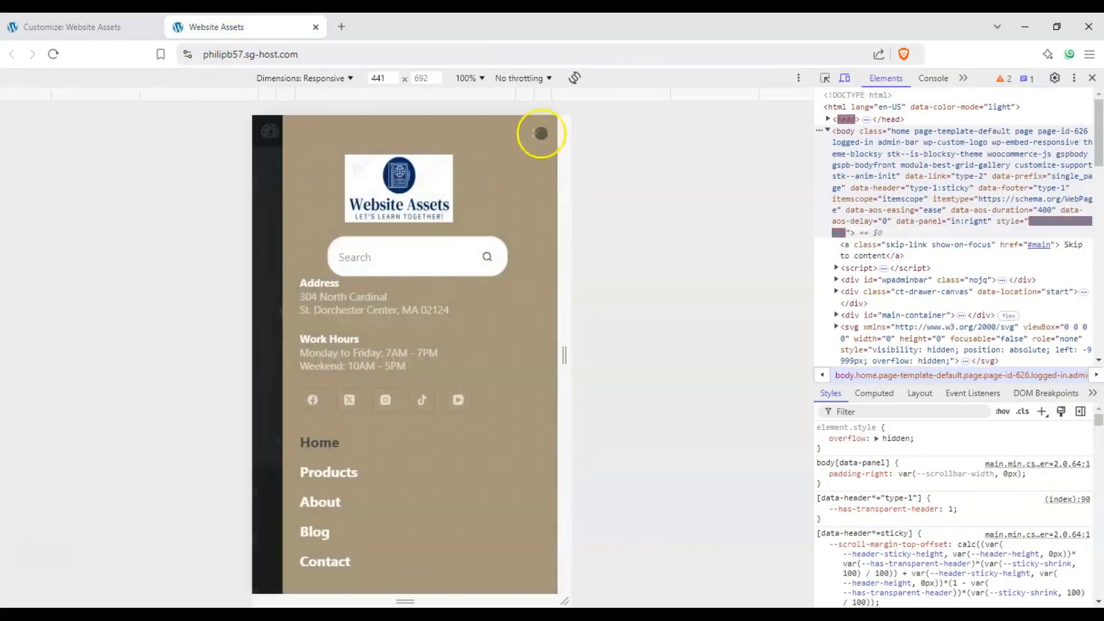
pyautogui.click(537, 129)
pyautogui.scroll(-3, 485, 214)
pyautogui.scroll(3, 486, 221)
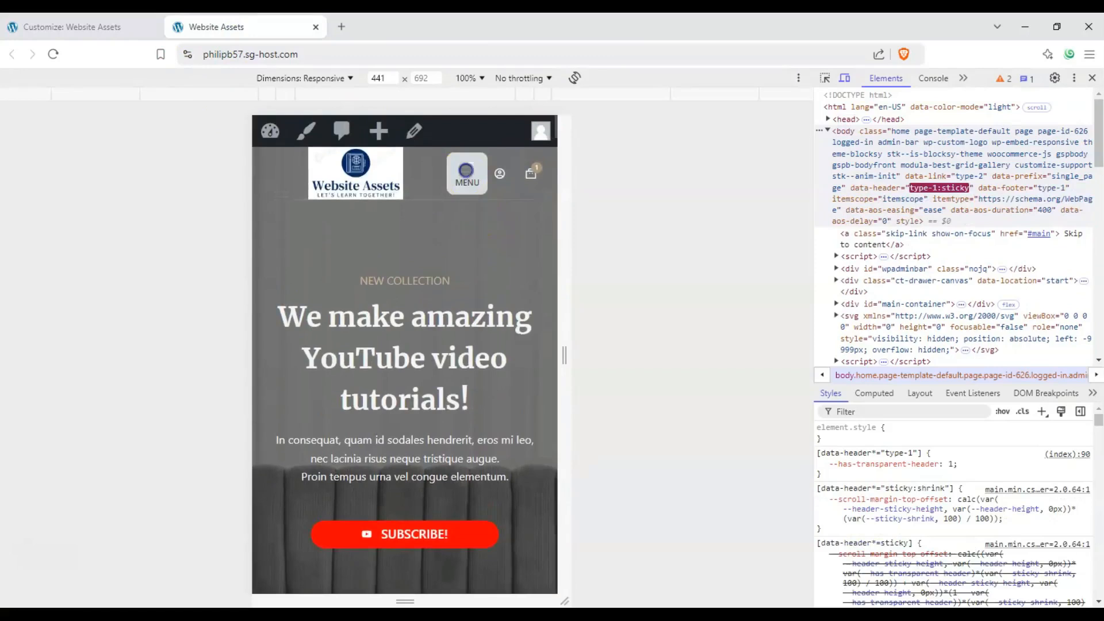
pyautogui.click(465, 173)
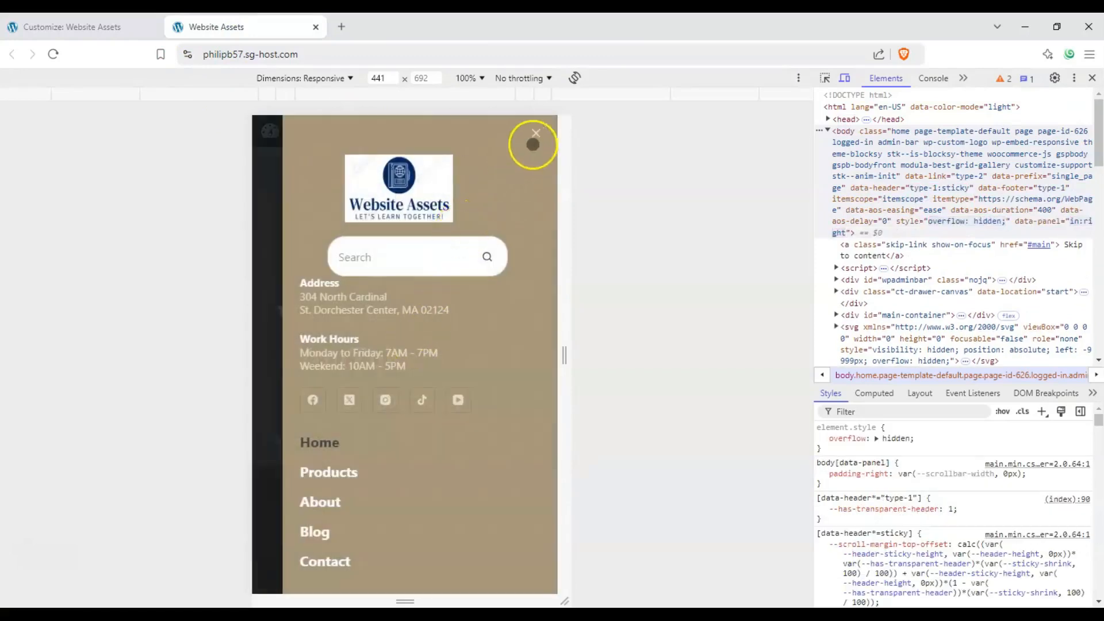
pyautogui.click(535, 133)
# - Reload the live homepage and check the published off-canvas menu by opening and closing it
pyautogui.click(54, 56)
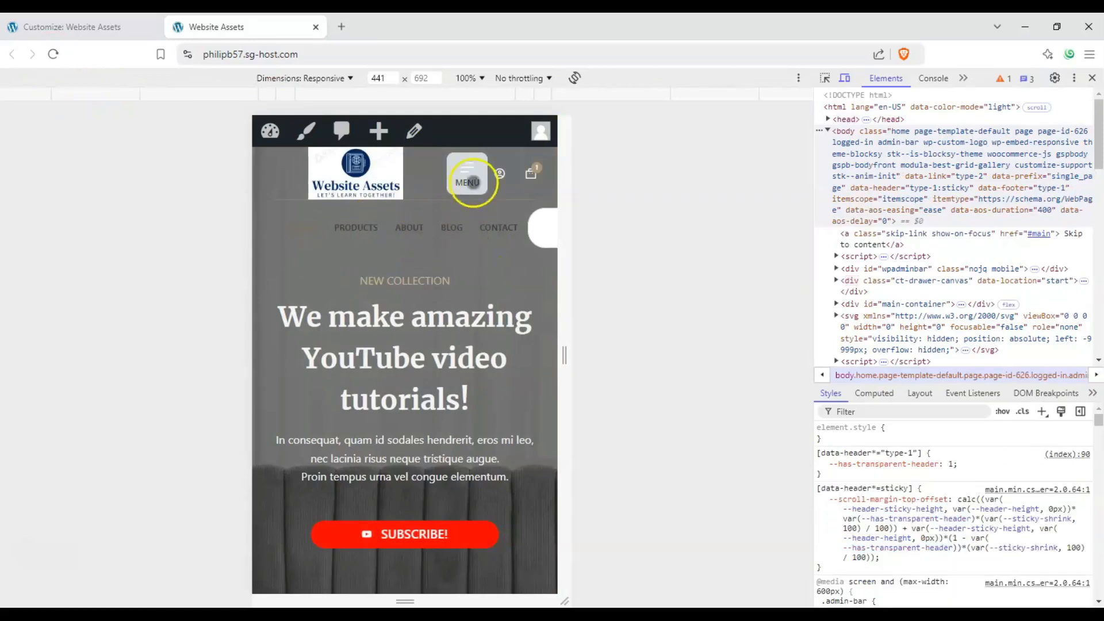
pyautogui.click(468, 178)
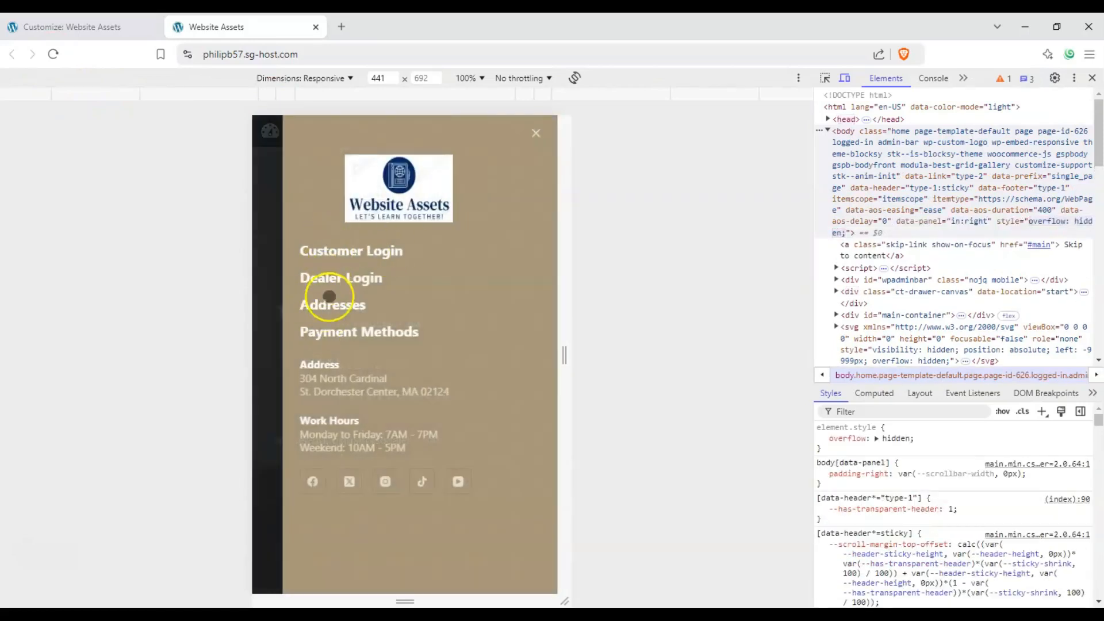
pyautogui.click(540, 134)
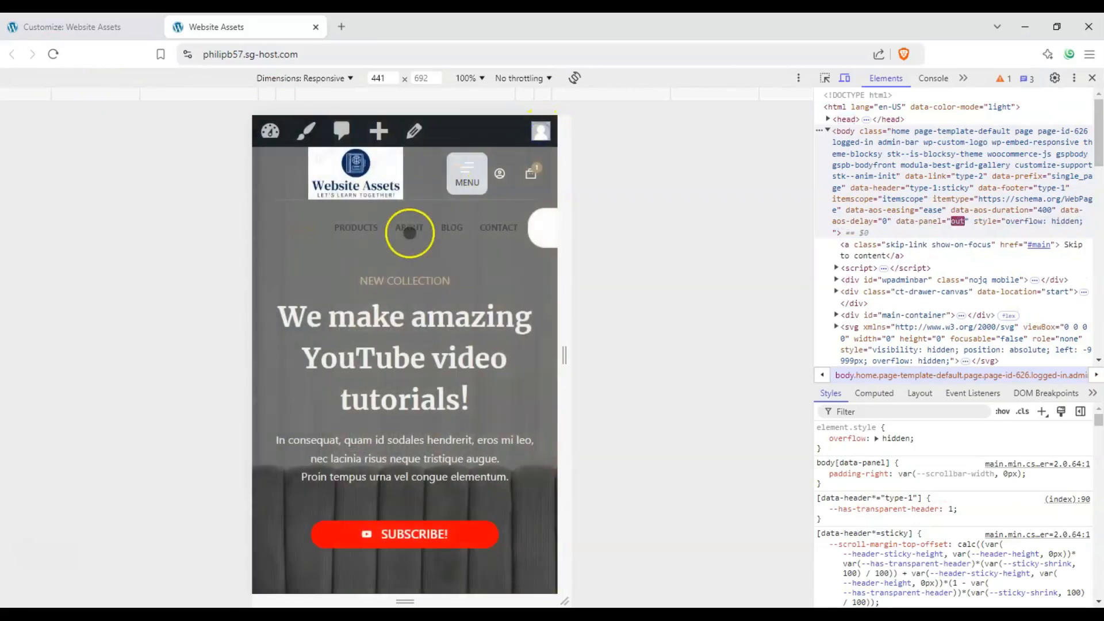
pyautogui.click(461, 172)
pyautogui.click(538, 128)
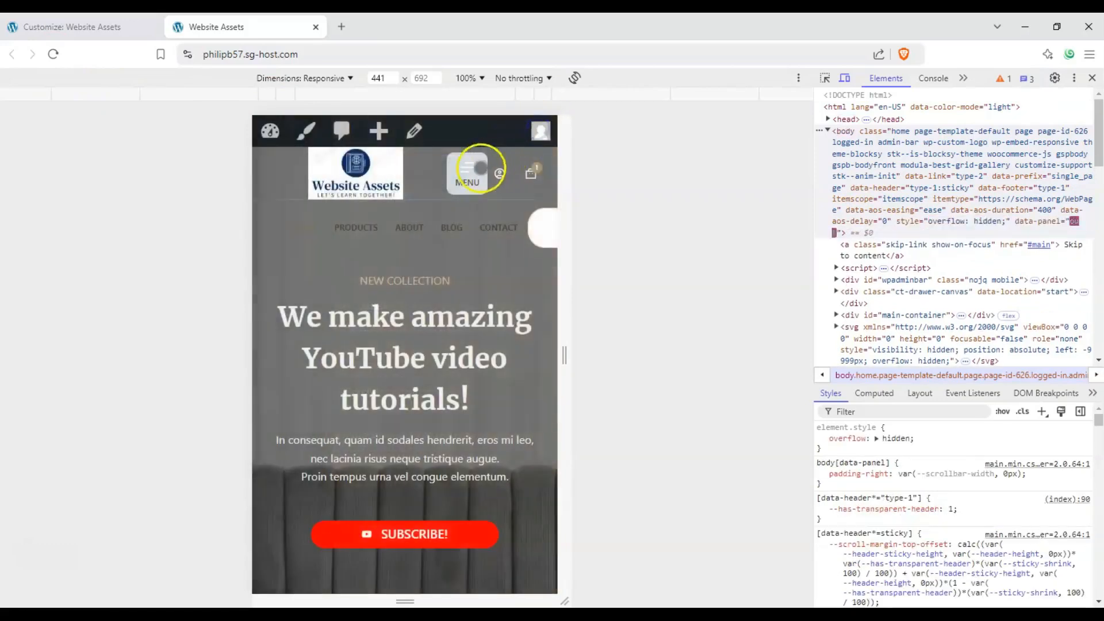
pyautogui.click(469, 169)
pyautogui.click(538, 128)
pyautogui.click(479, 168)
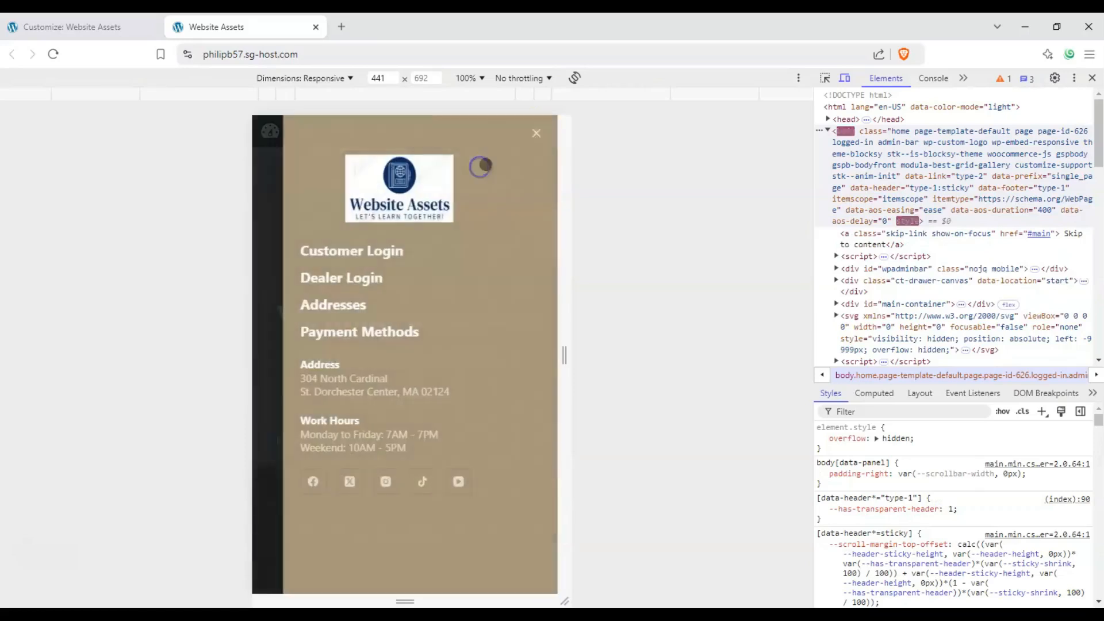
pyautogui.click(541, 128)
# - Examine the live mobile page's header while scrolling and compare its bottom-row menu with the off-canvas menu
pyautogui.scroll(-1, 430, 234)
pyautogui.scroll(-3, 431, 234)
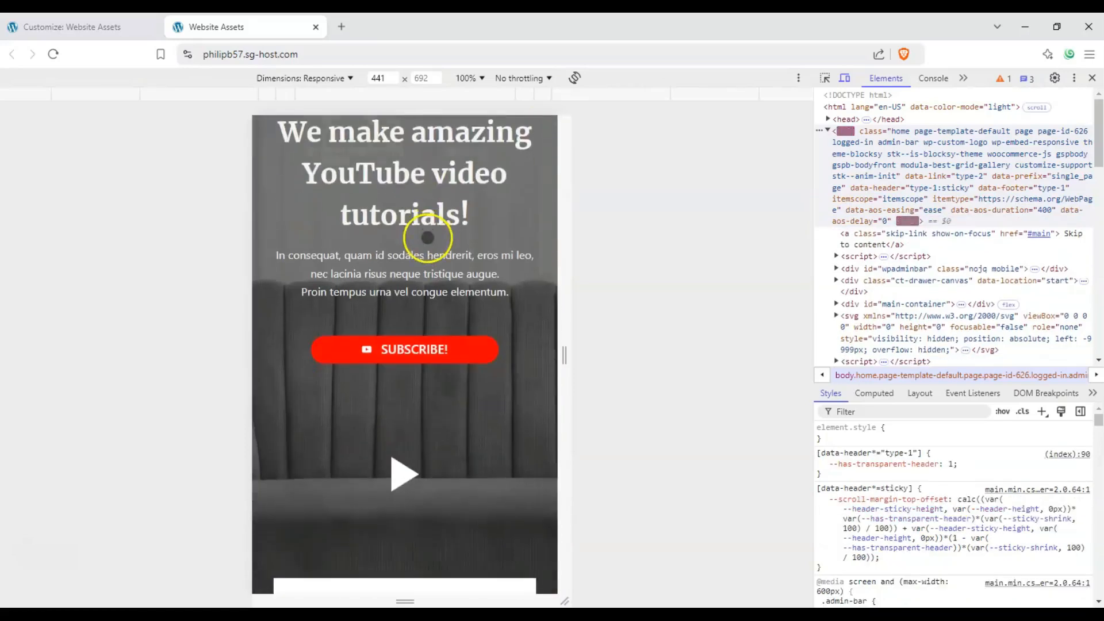
pyautogui.scroll(3, 437, 227)
pyautogui.click(462, 169)
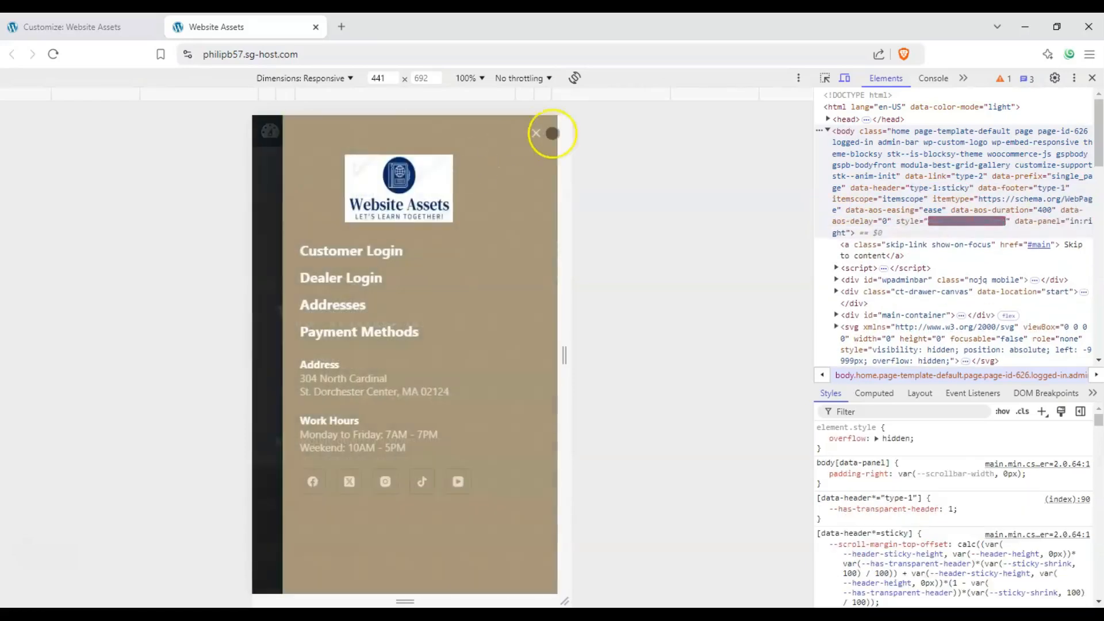
pyautogui.click(537, 131)
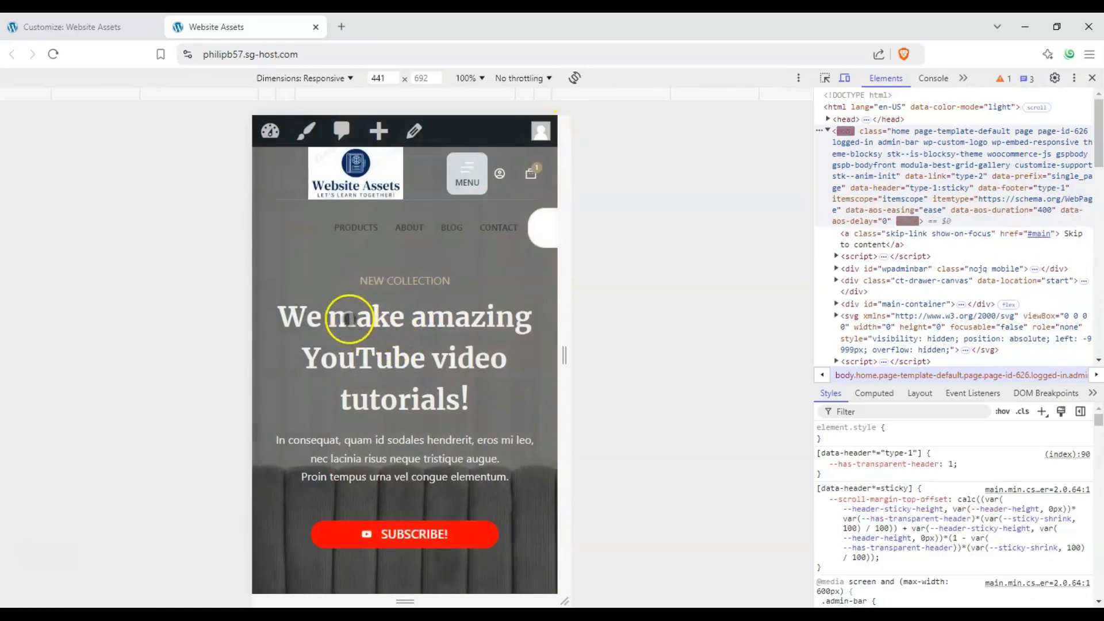
pyautogui.scroll(-3, 403, 259)
pyautogui.scroll(3, 449, 228)
pyautogui.click(466, 172)
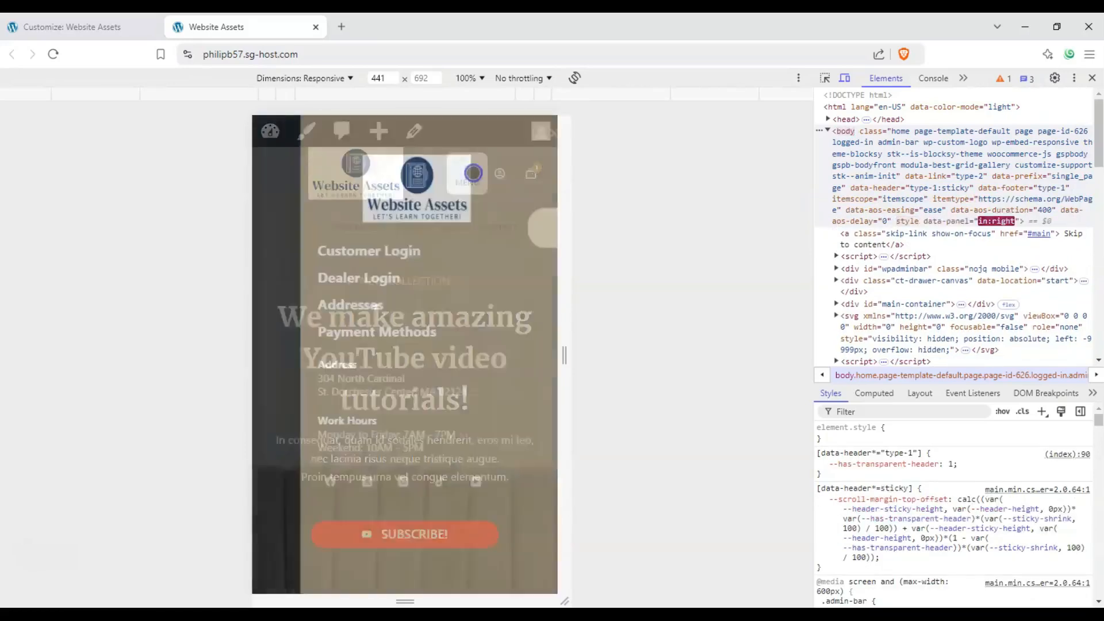
pyautogui.click(537, 130)
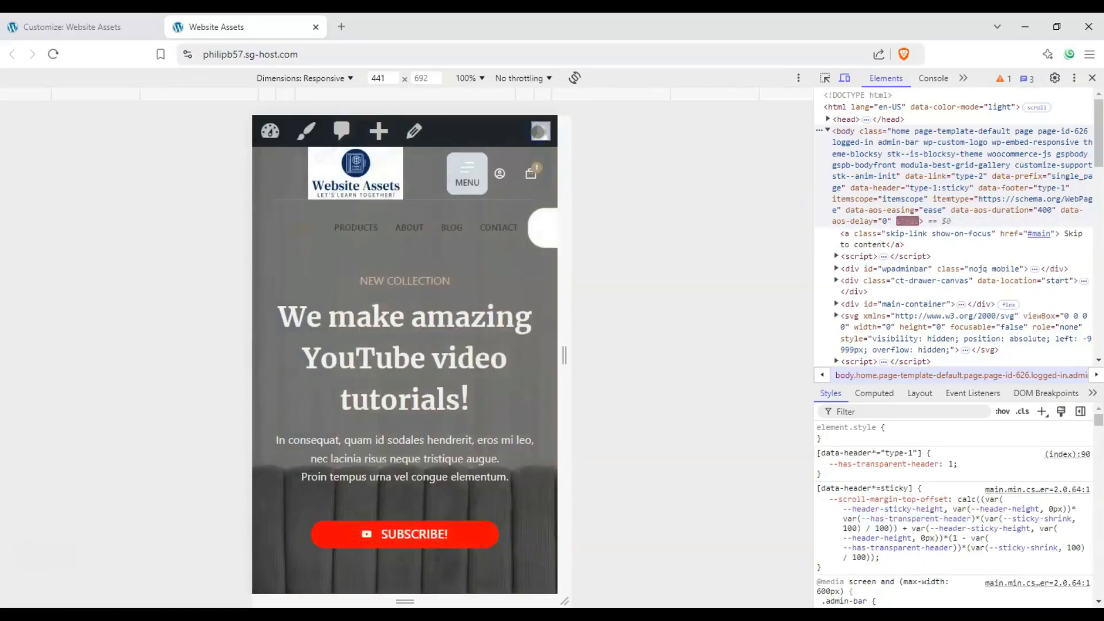